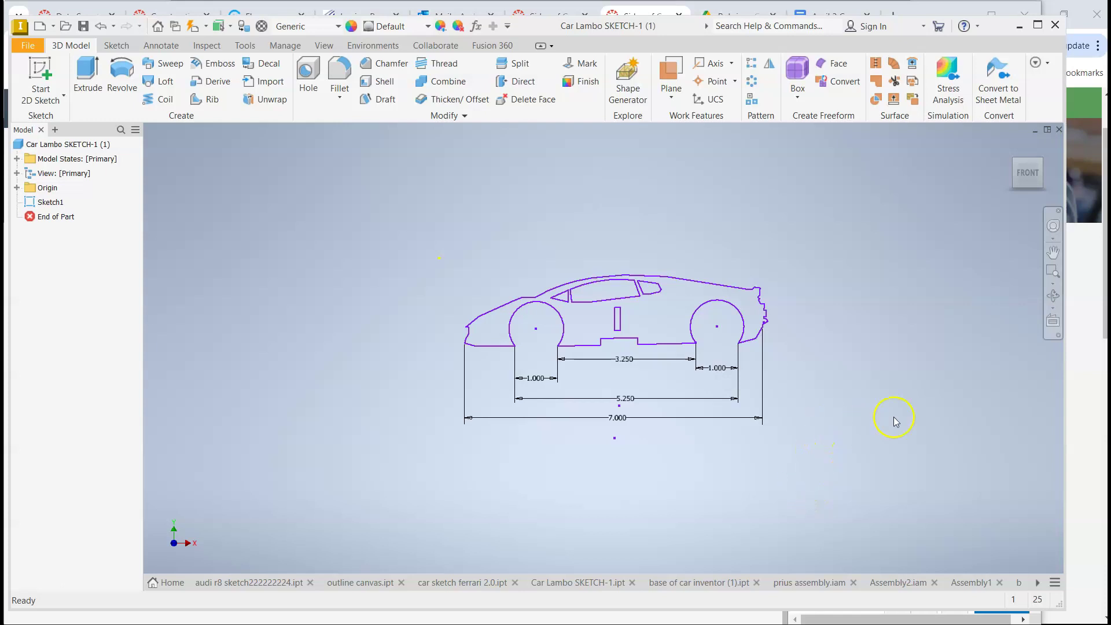
Maximize the Inventor window and zoom out and back in on the Car Lambo sketch.
click(1036, 27)
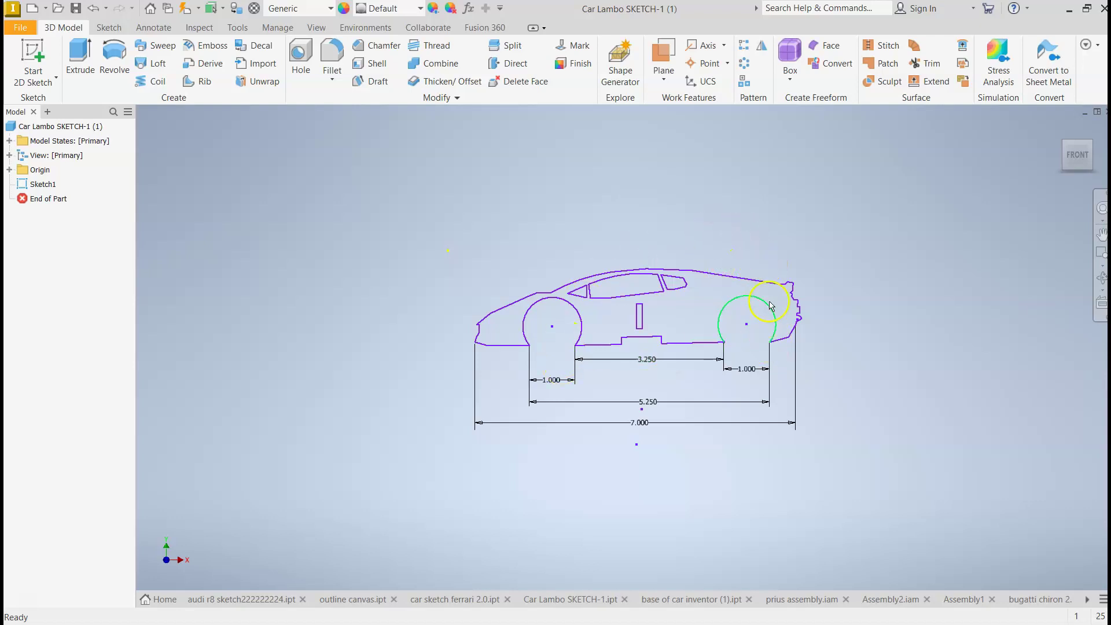
scroll(739, 241, down, 2)
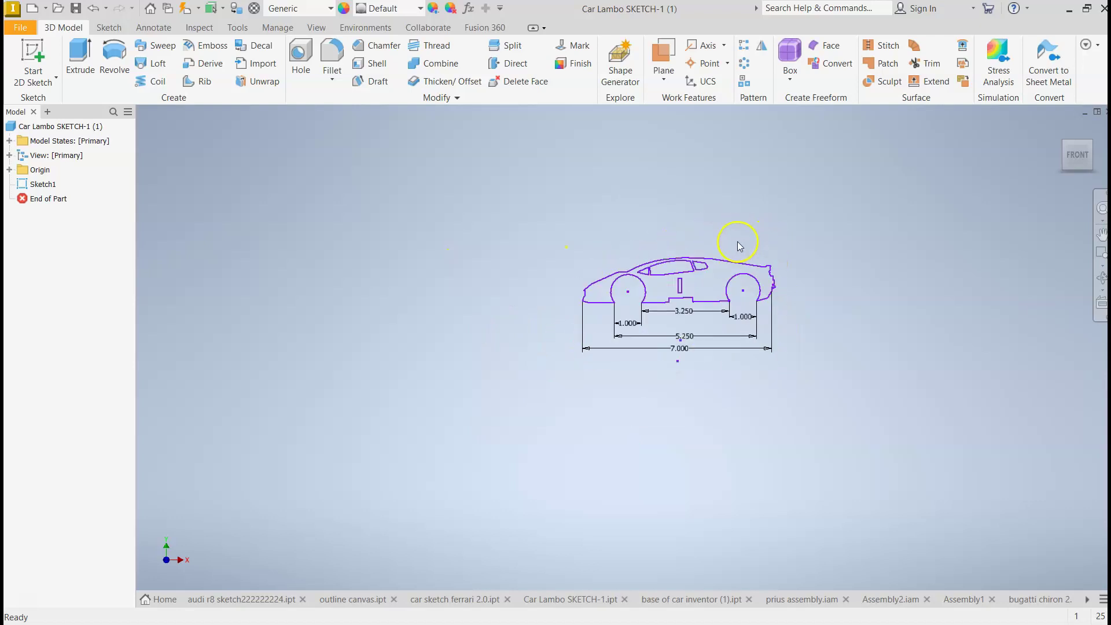
scroll(737, 241, up, 3)
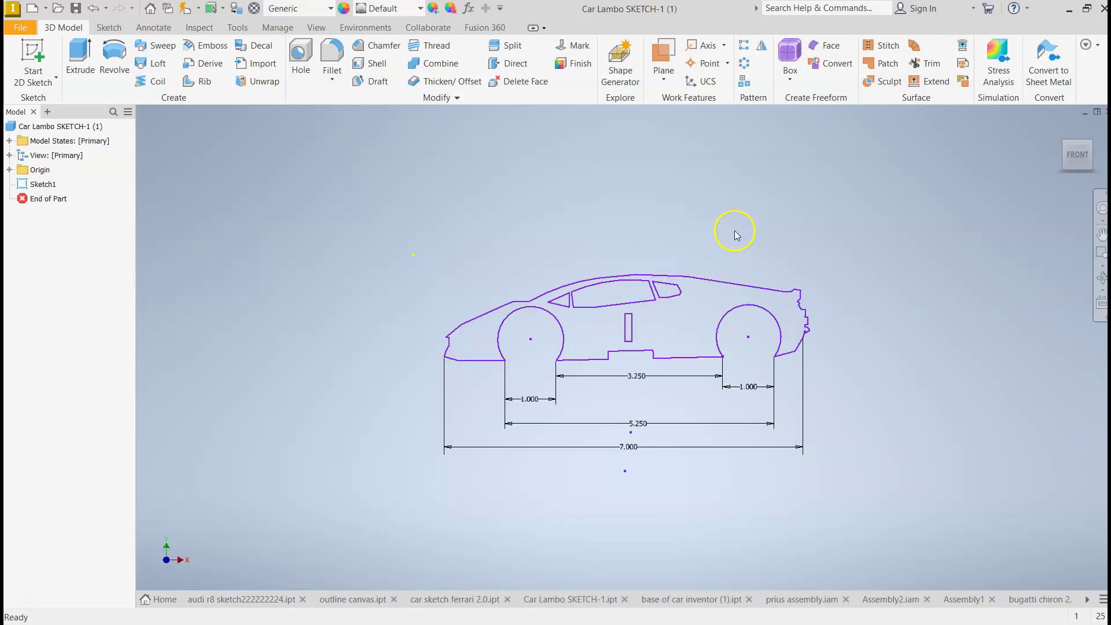
Open Sketch1 for editing and zoom in on the car profile.
right_click(43, 184)
click(89, 236)
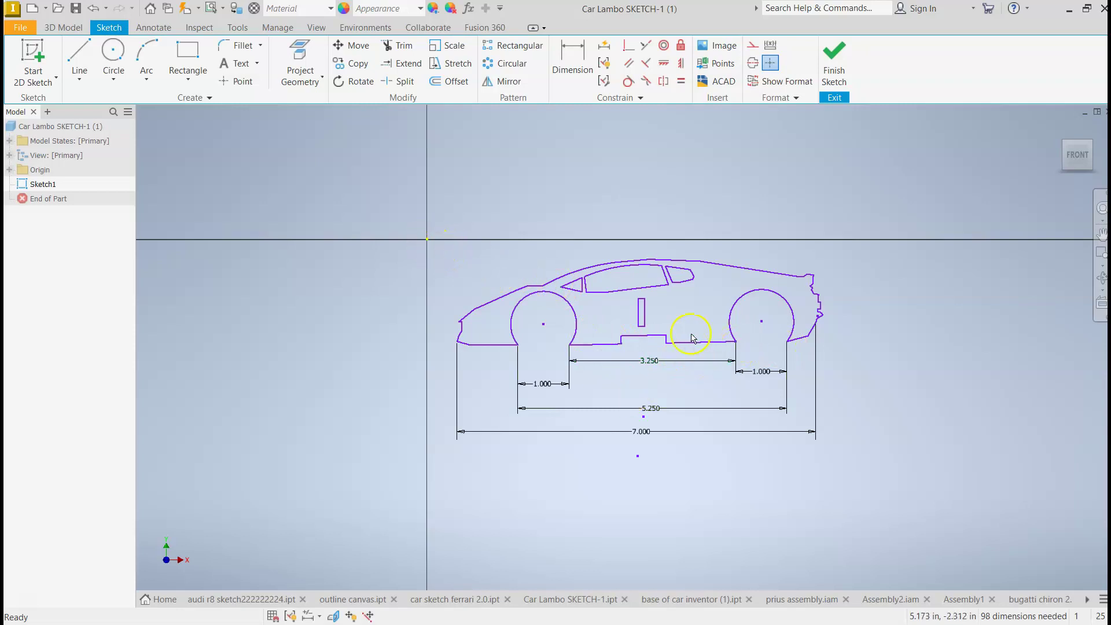
key(d)
key(Escape)
scroll(635, 357, up, 3)
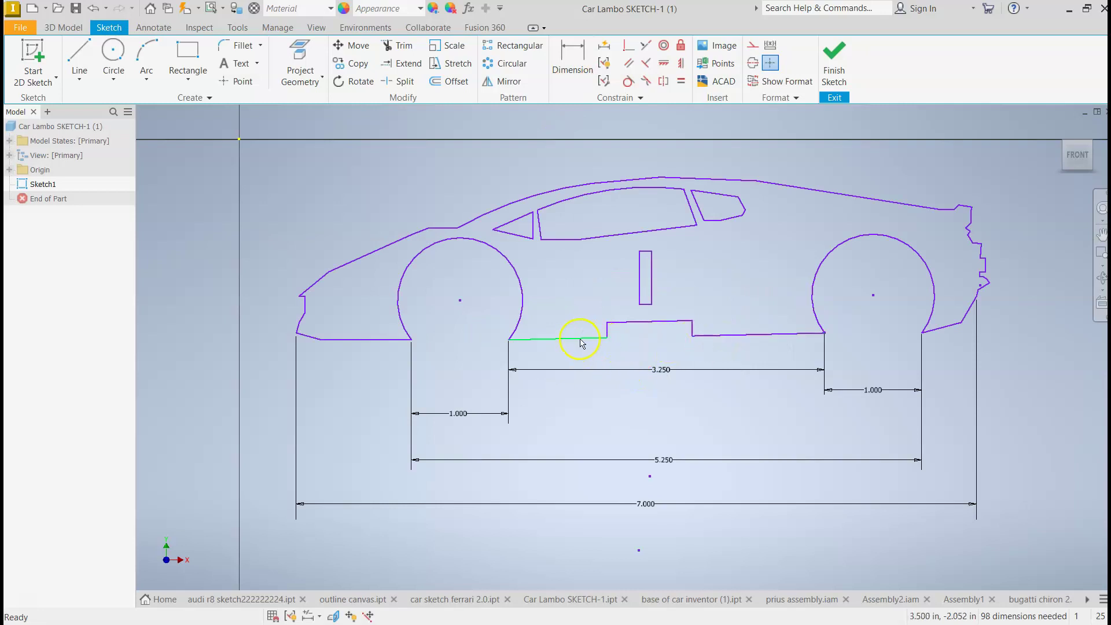
Apply a Horizontal constraint to the lower-left line of the car body.
click(664, 64)
click(583, 339)
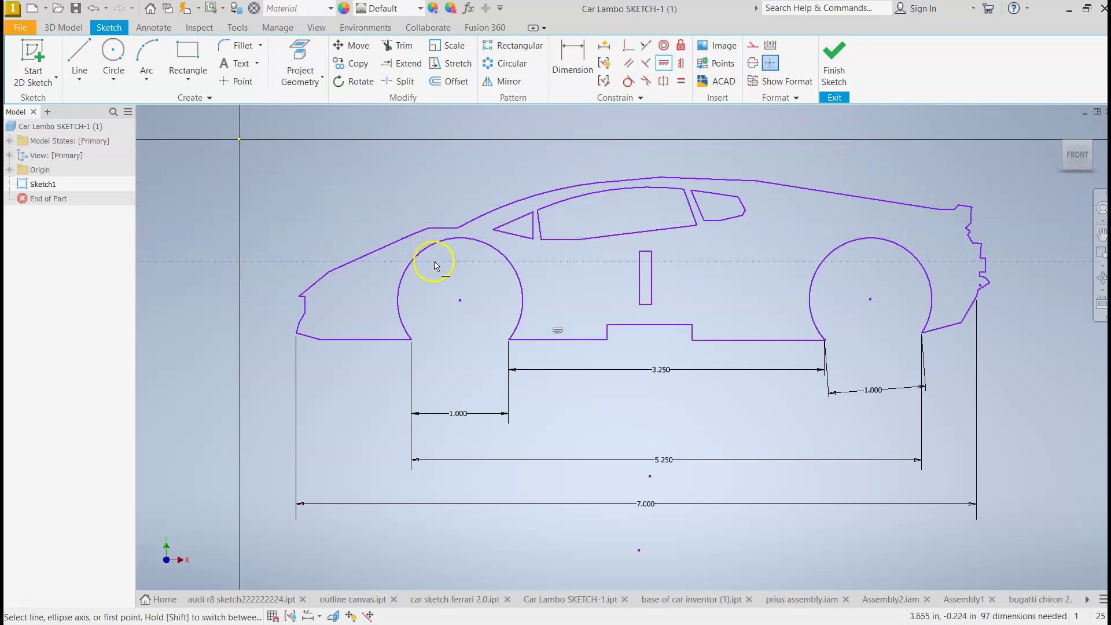
key(Escape)
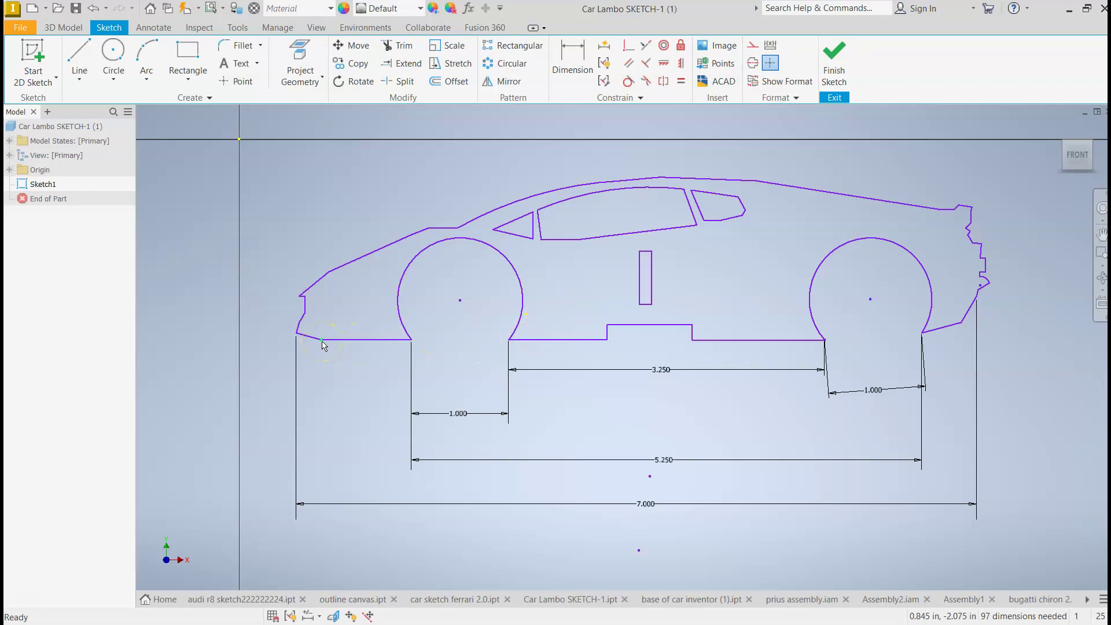
Dimension the body's lower-left endpoint 2.063 vertically from the horizontal axis.
click(573, 62)
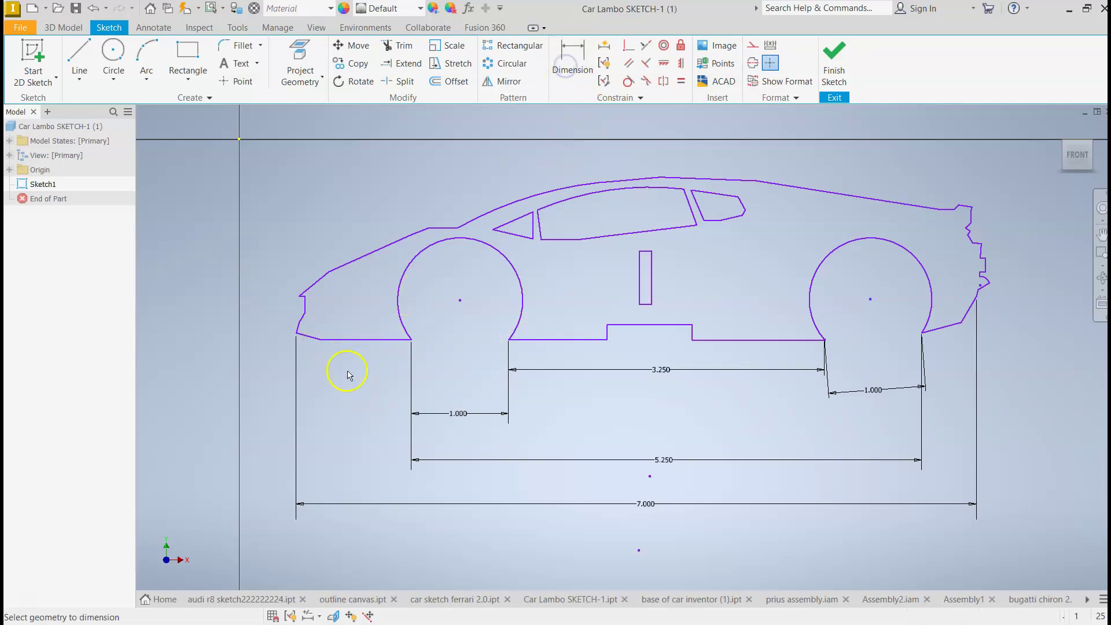
click(321, 340)
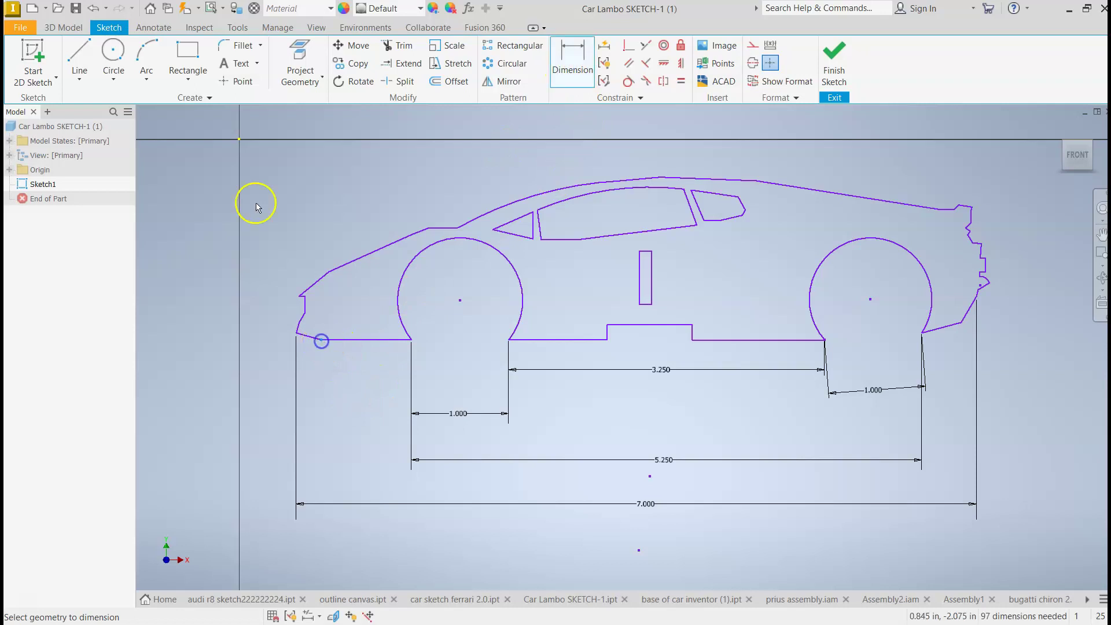
click(238, 141)
click(218, 232)
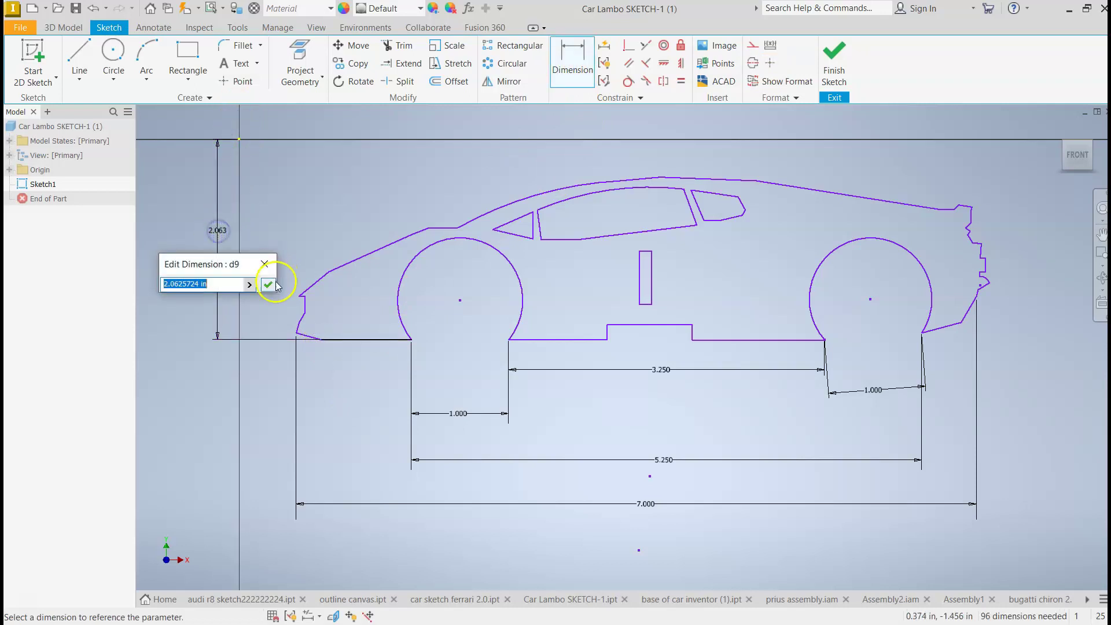
click(275, 284)
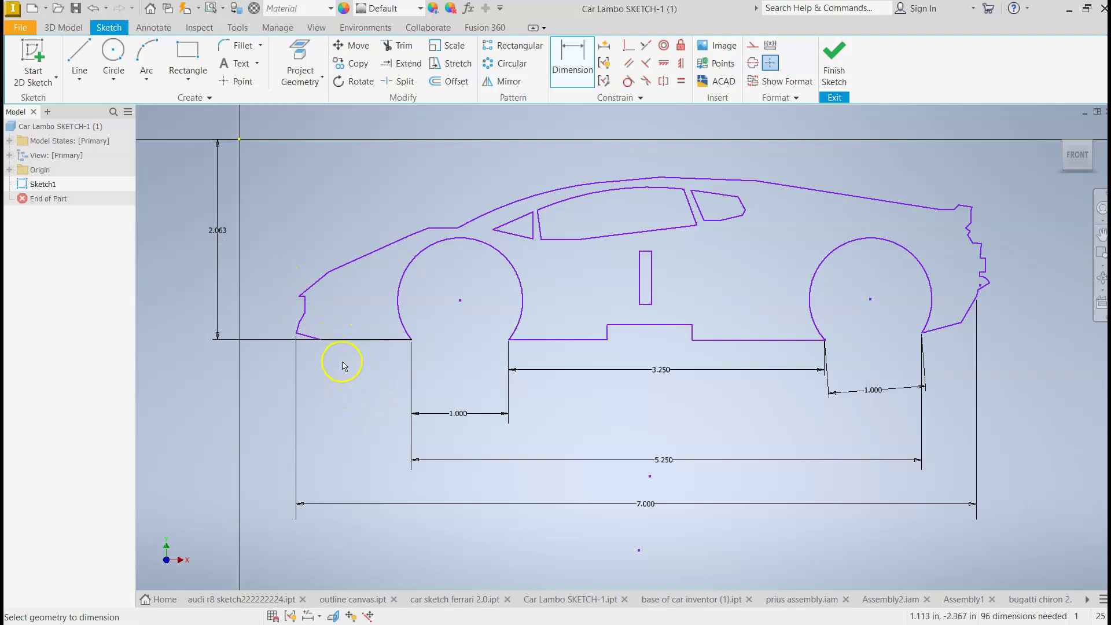
Dimension the same endpoint .844 horizontally from the origin.
click(321, 340)
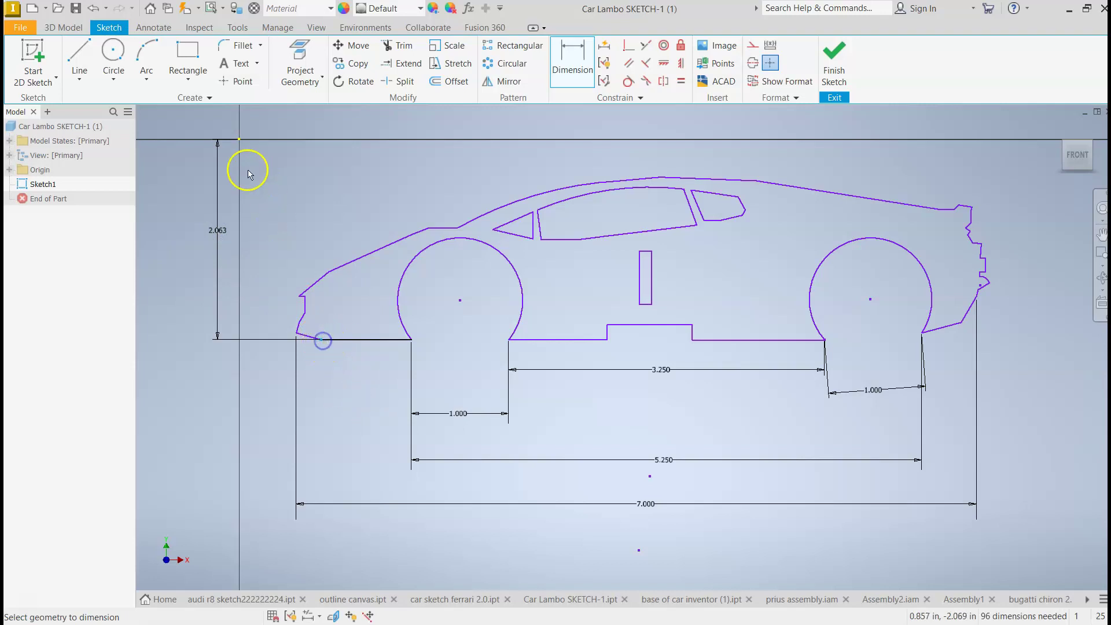
click(240, 140)
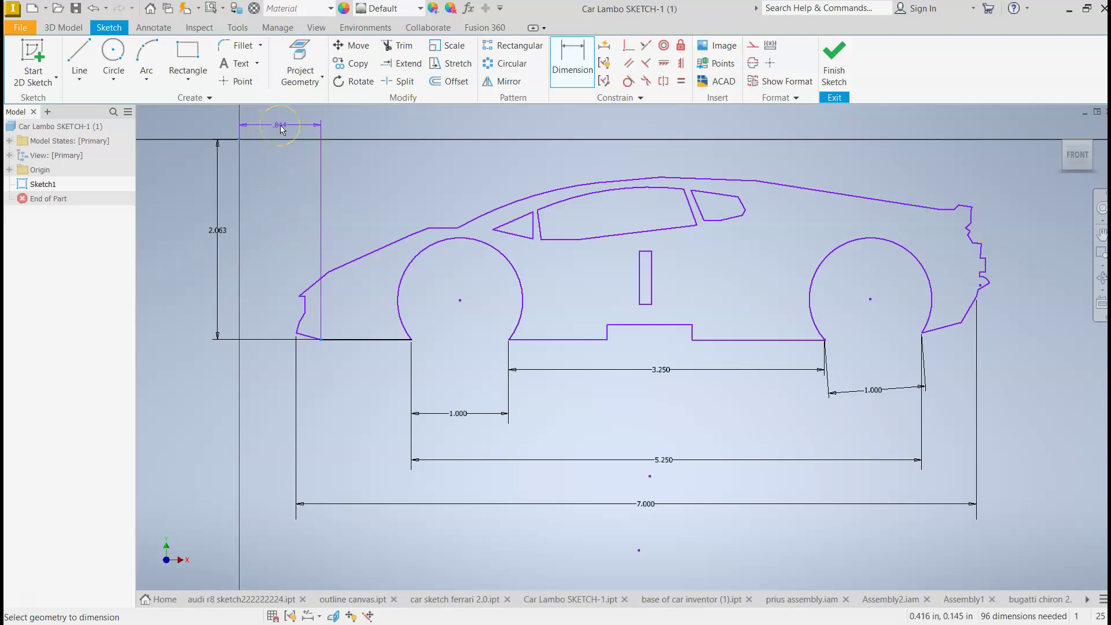
click(280, 126)
click(325, 175)
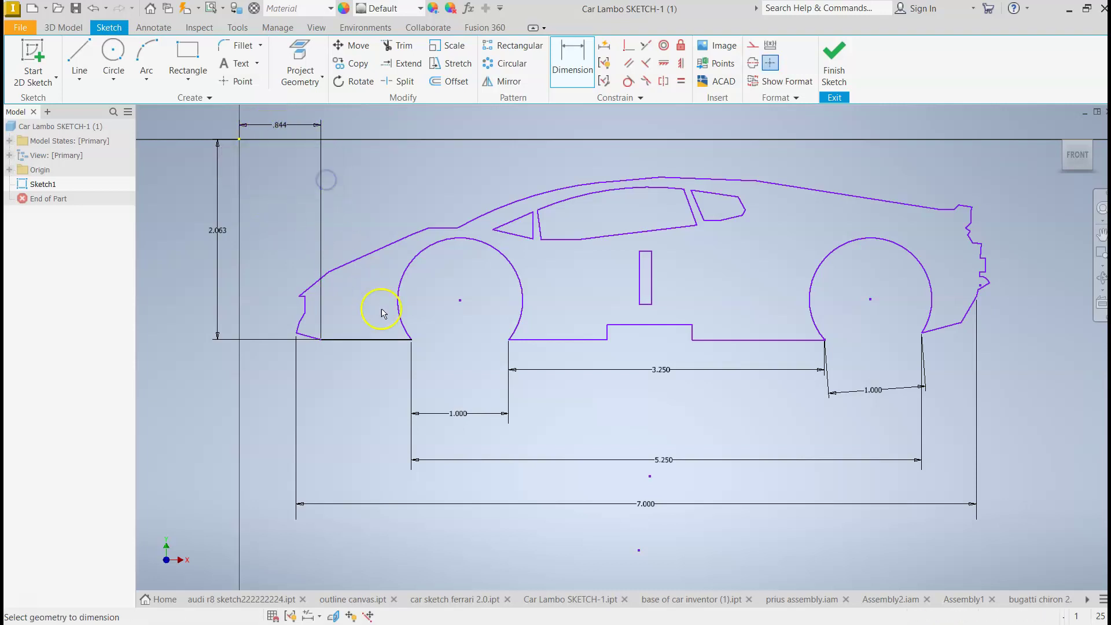
key(Escape)
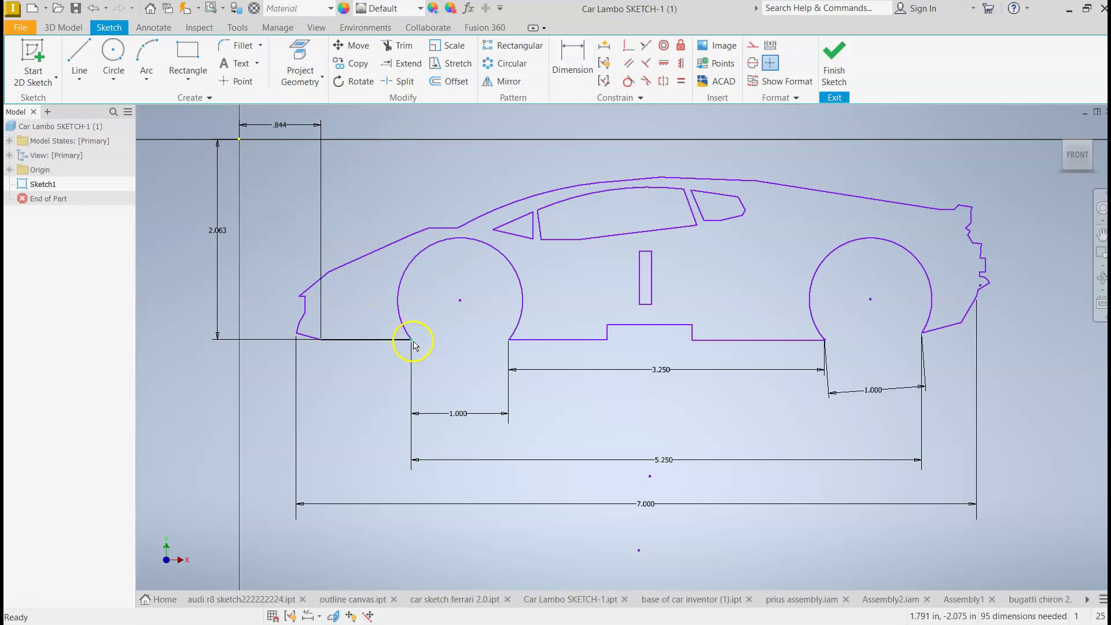
Drag the front wheel arc endpoint right, then dimension the short bottom base line .928.
drag(413, 342, 447, 341)
click(570, 61)
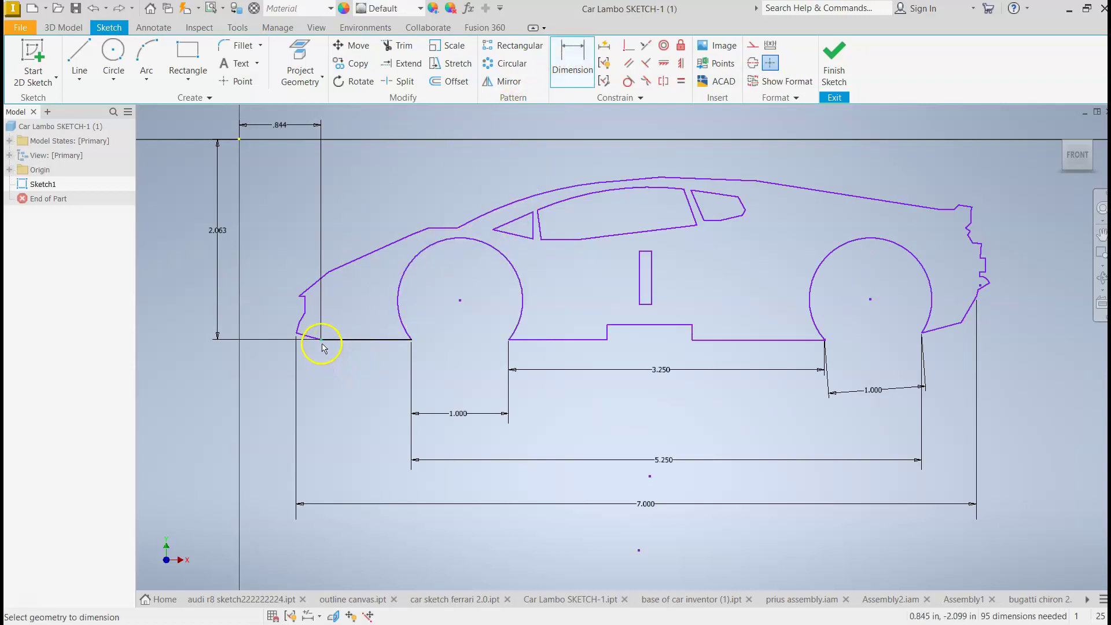
click(410, 341)
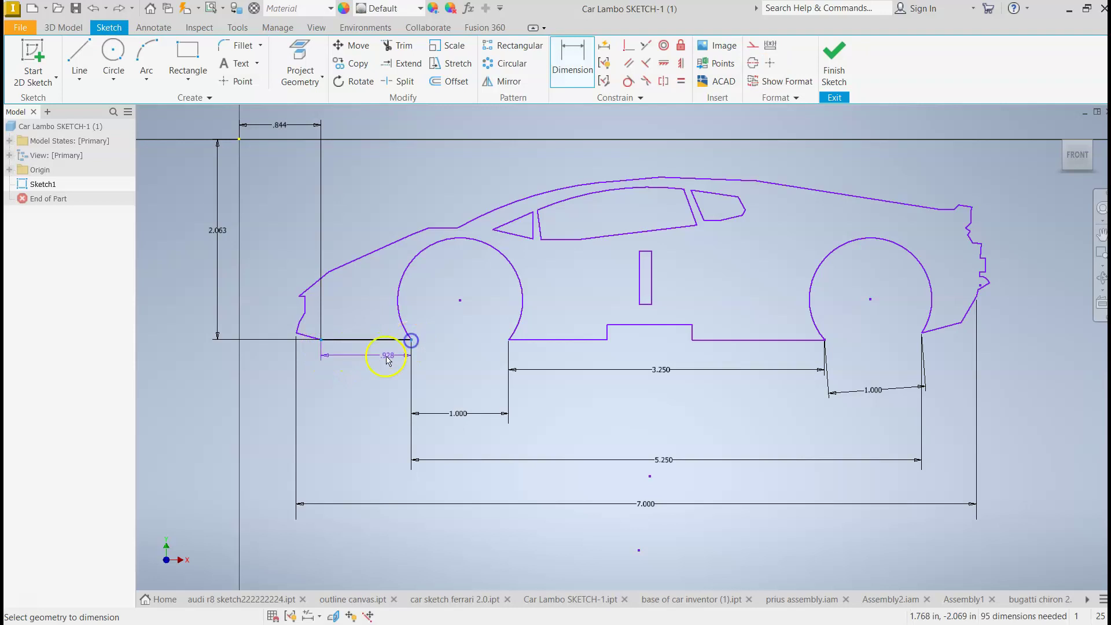
click(368, 368)
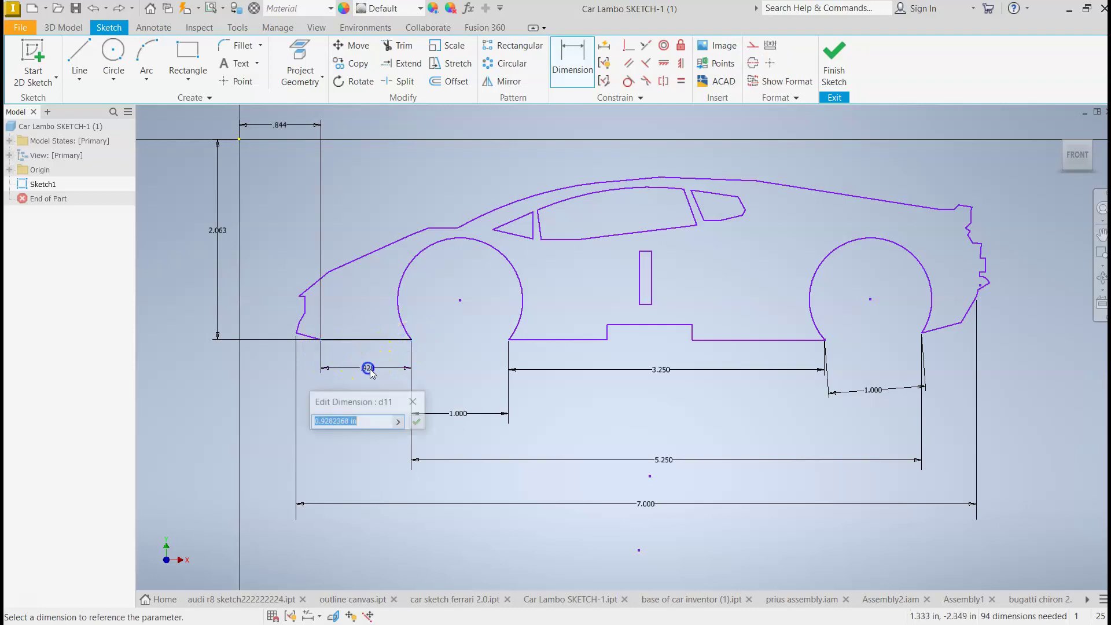
click(417, 422)
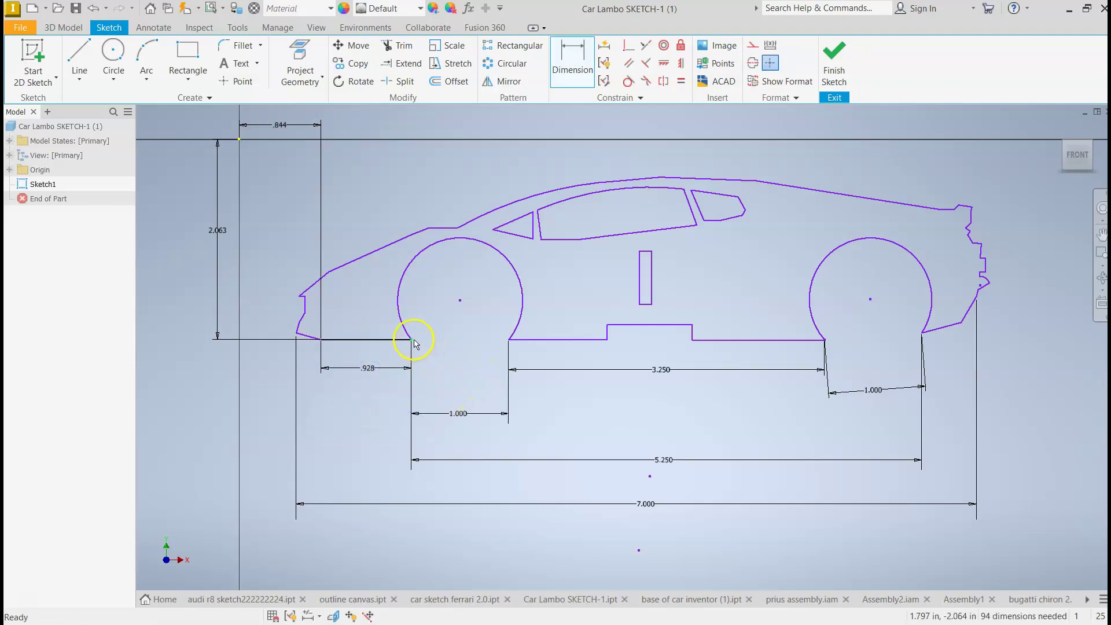
Give the front wheel arc a .644 dimension.
key(c)
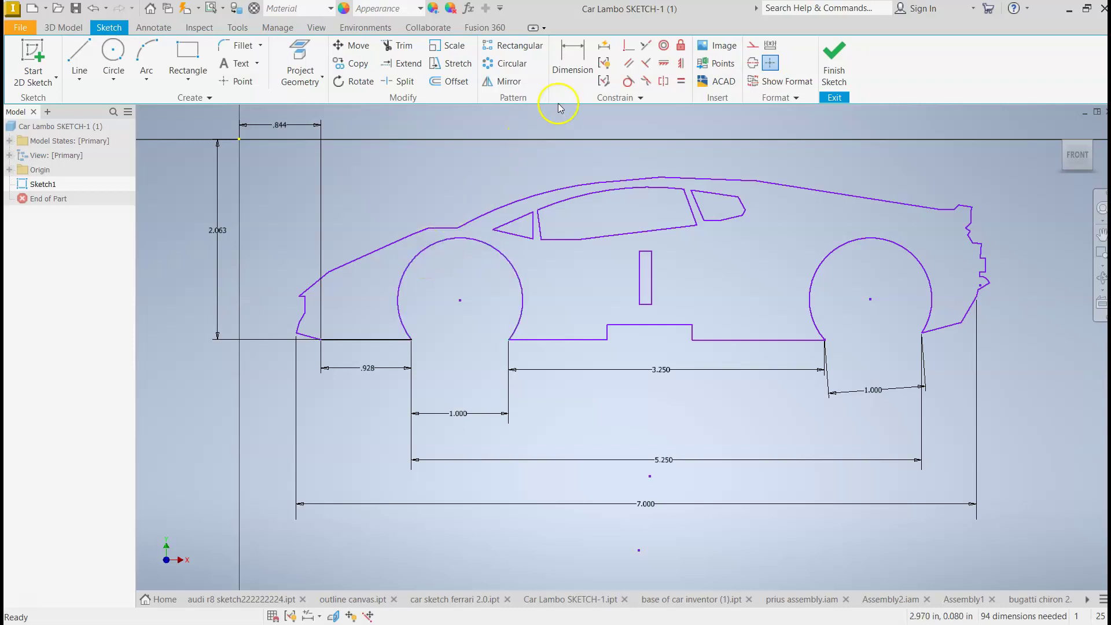
click(570, 70)
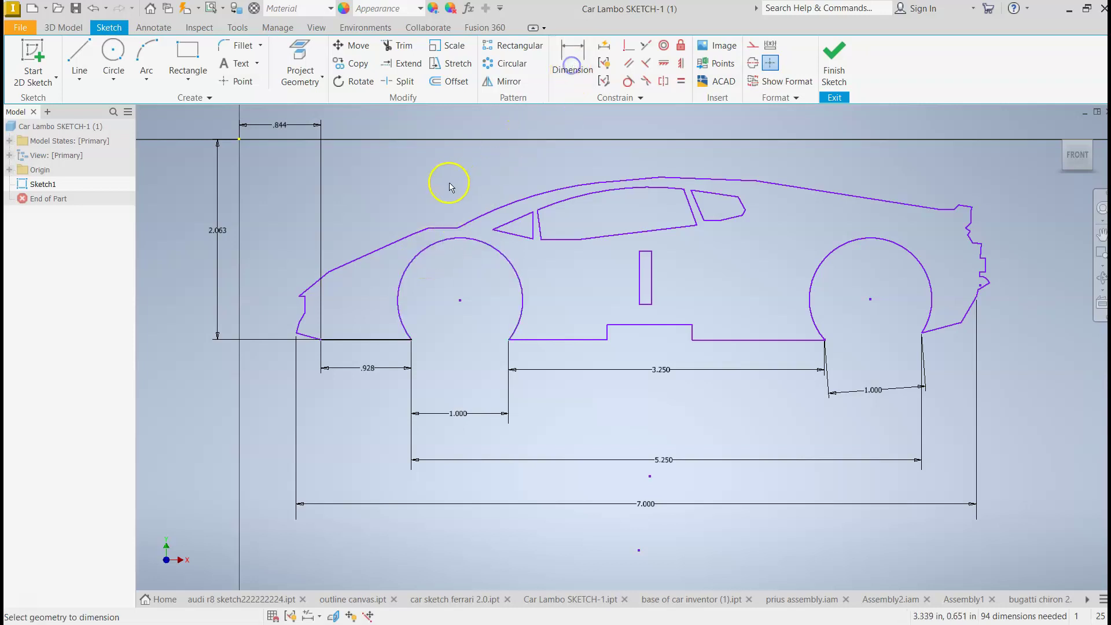
click(431, 249)
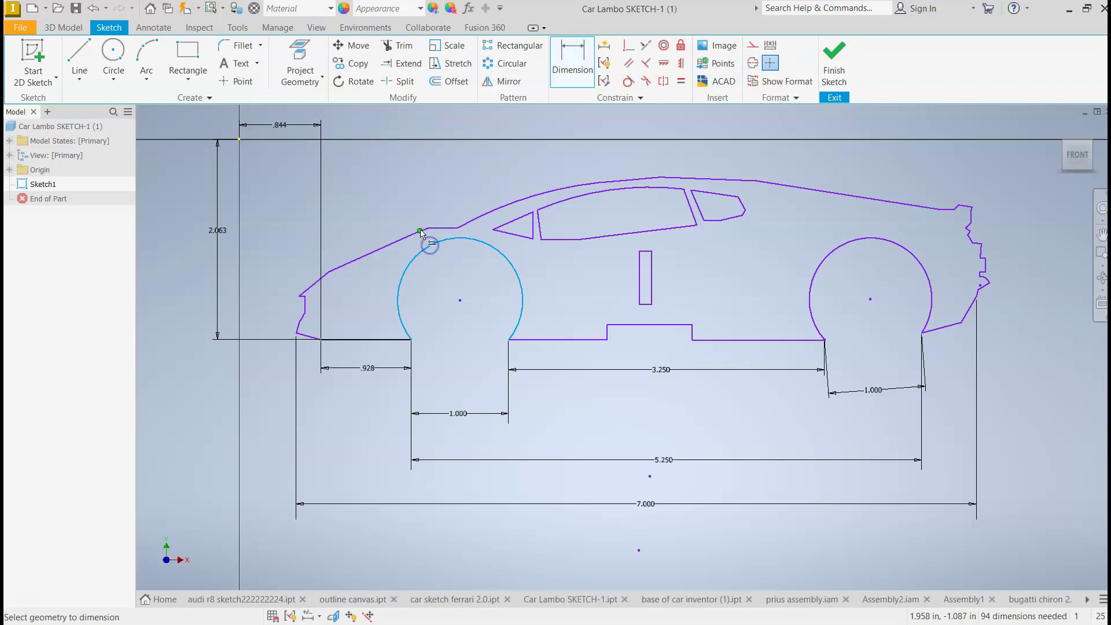
click(389, 213)
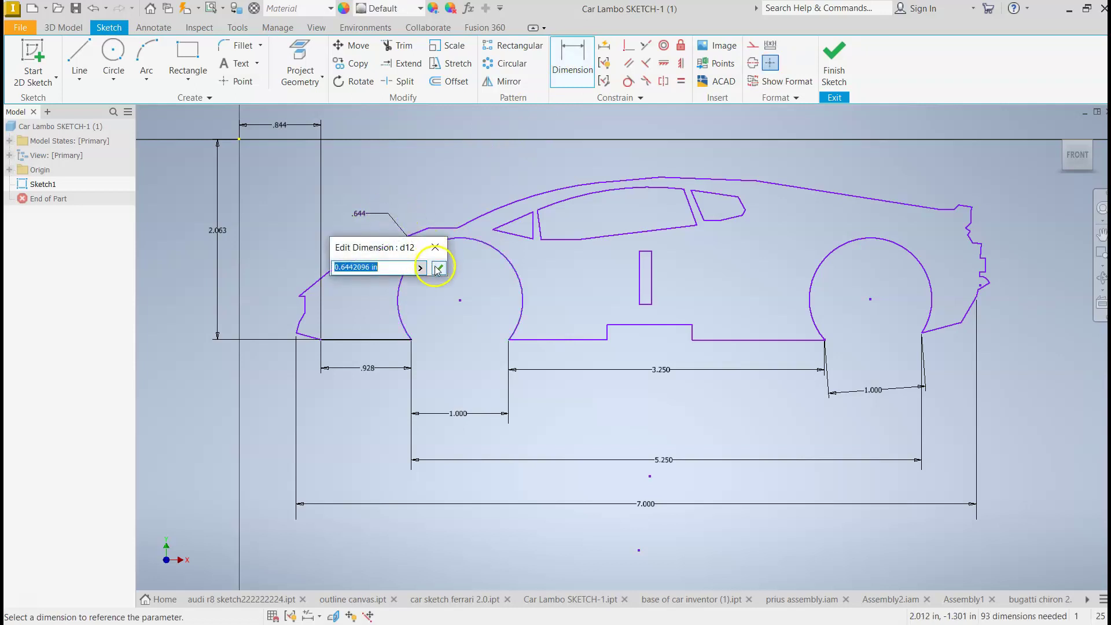
click(438, 268)
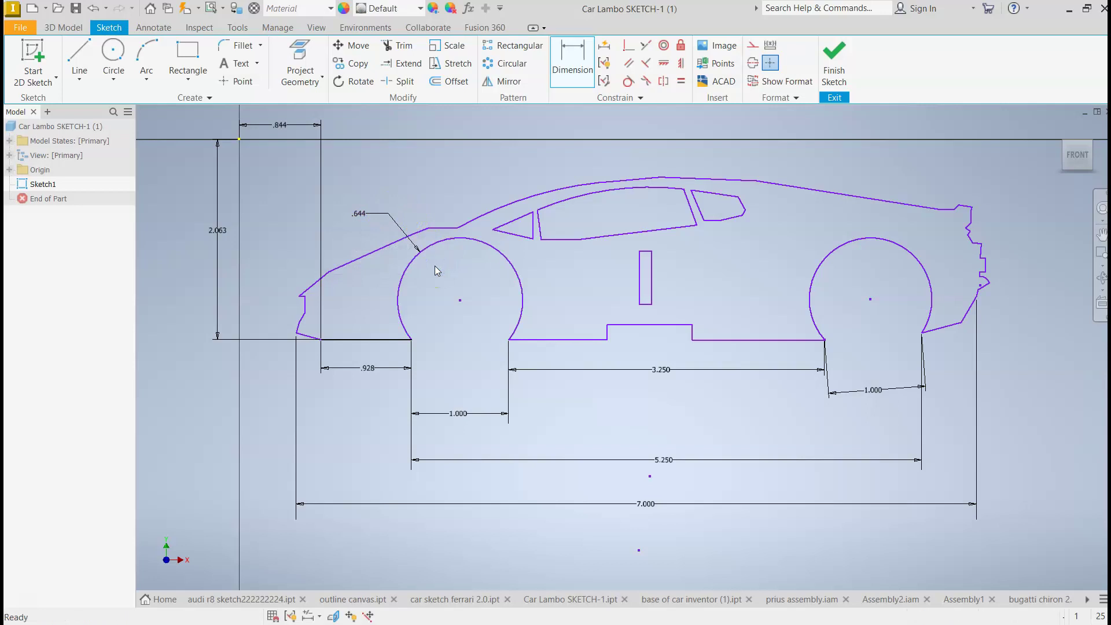
key(Escape)
Move the front wheel arc by its centre, then undo to restore its original position.
click(460, 302)
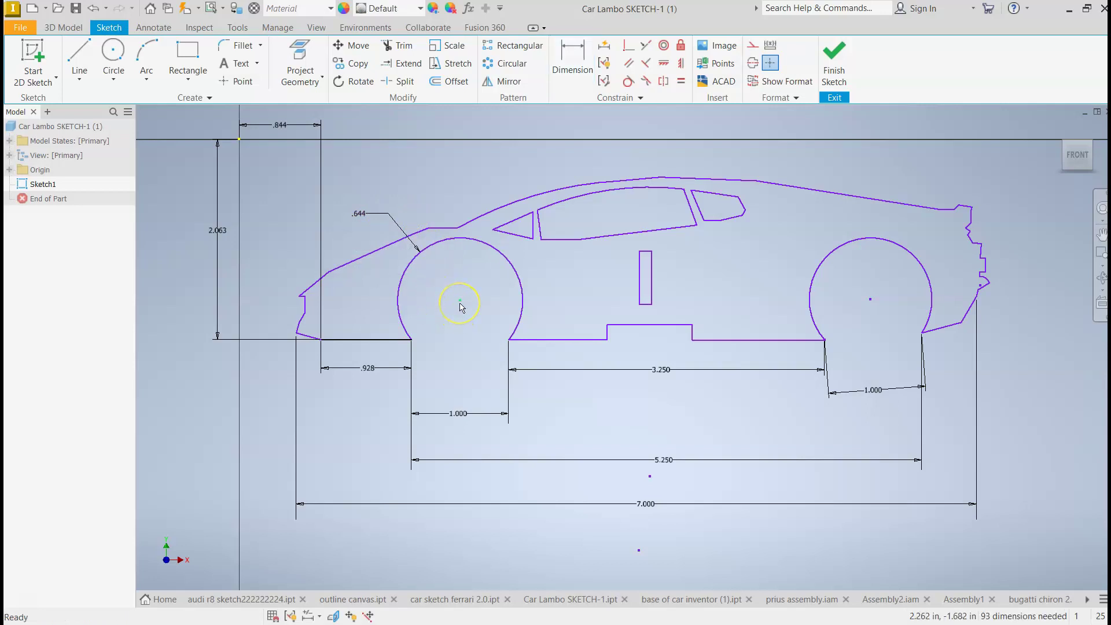
drag(461, 301, 467, 370)
click(491, 346)
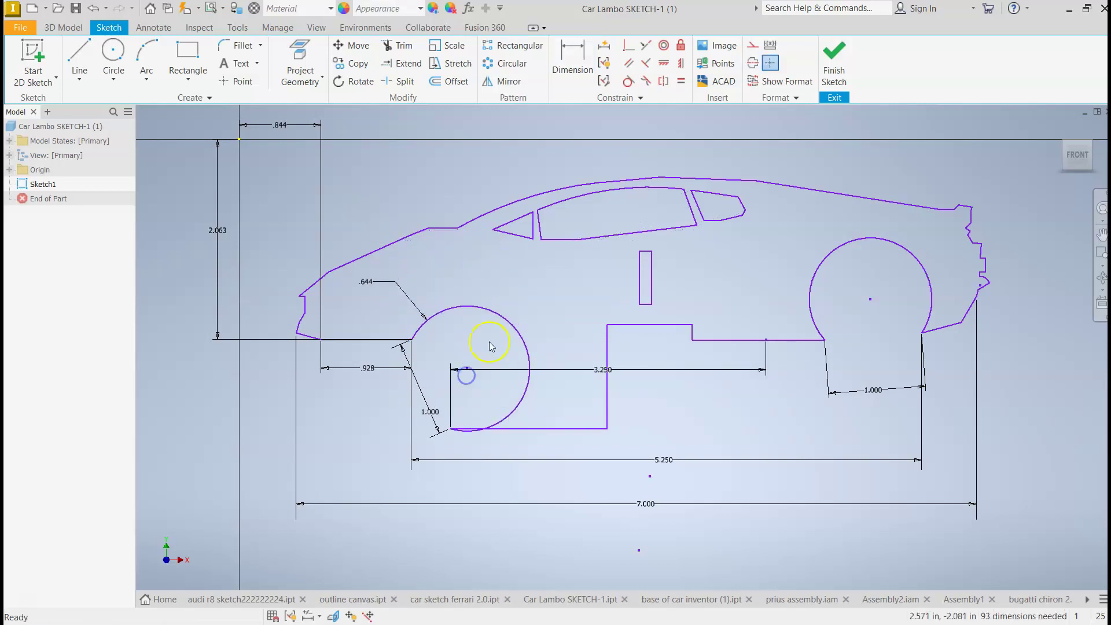
key(ctrl+z)
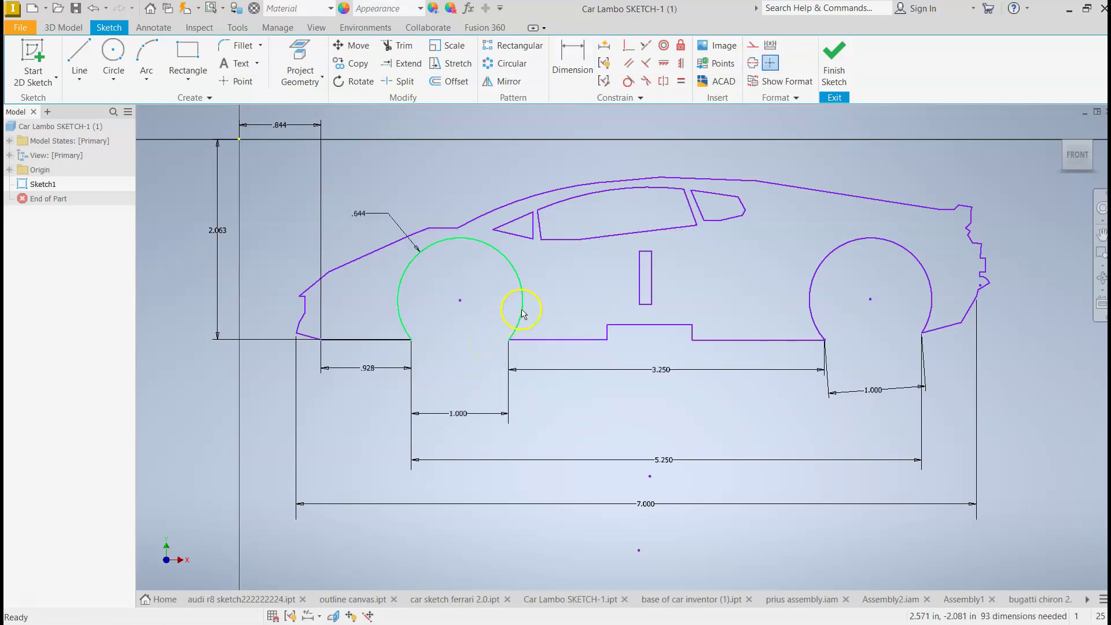
click(495, 313)
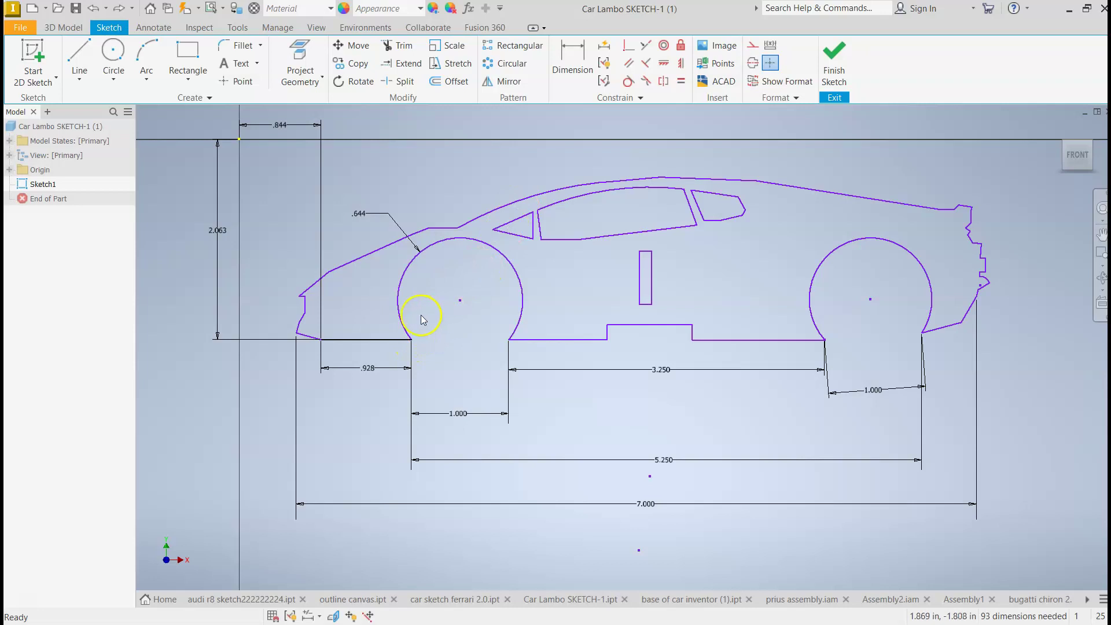
Dimension the front wheel arc centre 0.500 from its left end.
scroll(422, 315, up, 3)
click(567, 73)
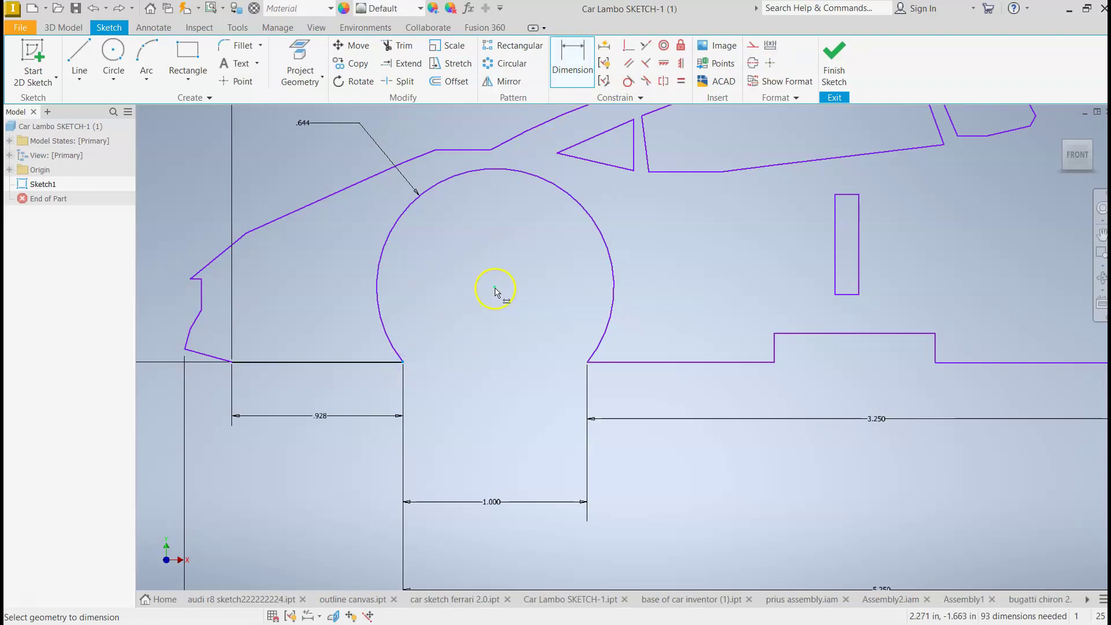
click(494, 287)
click(461, 416)
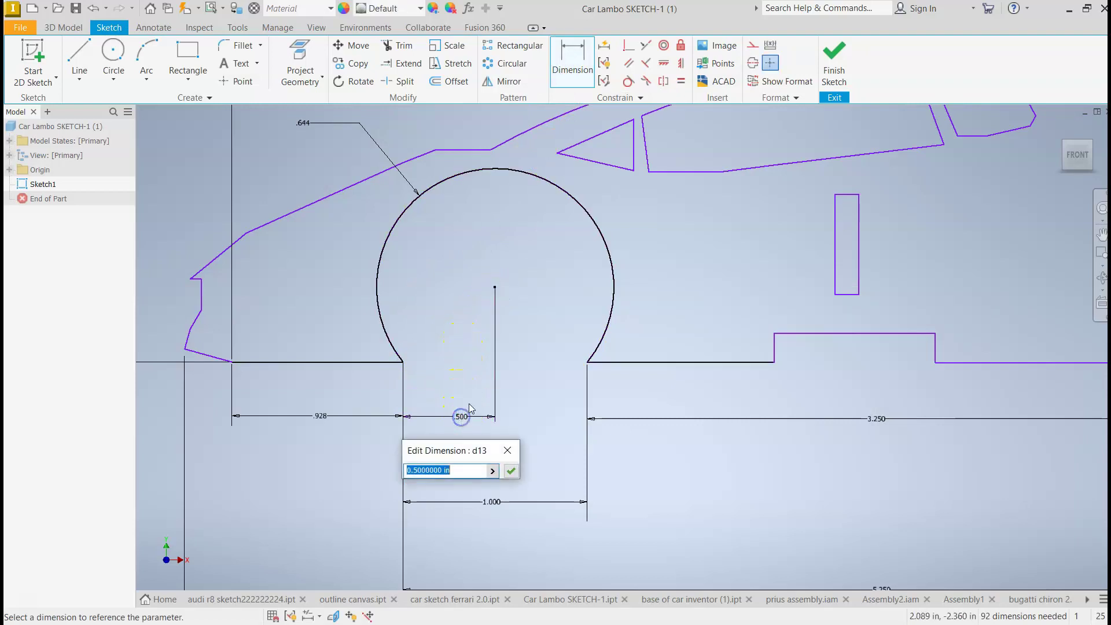
click(510, 471)
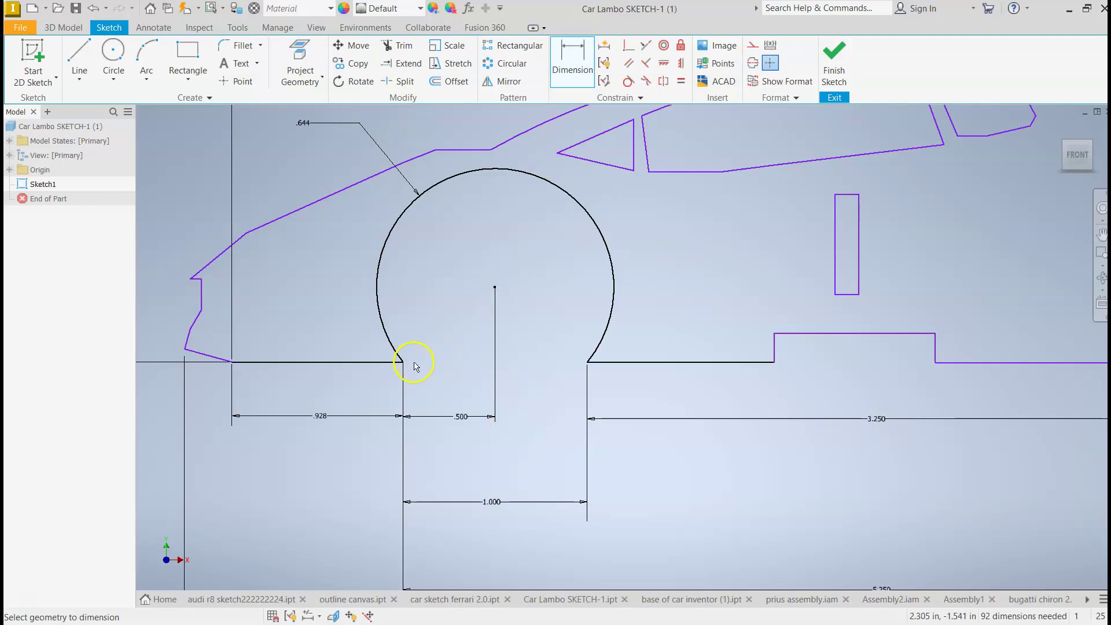
Add a driven .406 height dimension from the arc end to its centre.
click(495, 289)
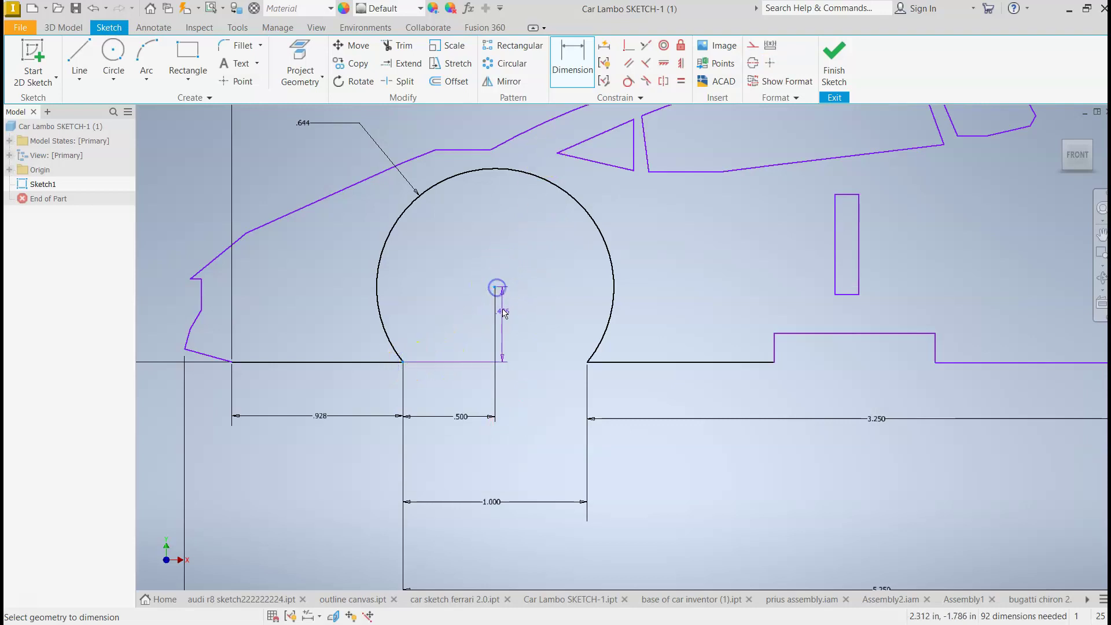
click(513, 326)
click(463, 331)
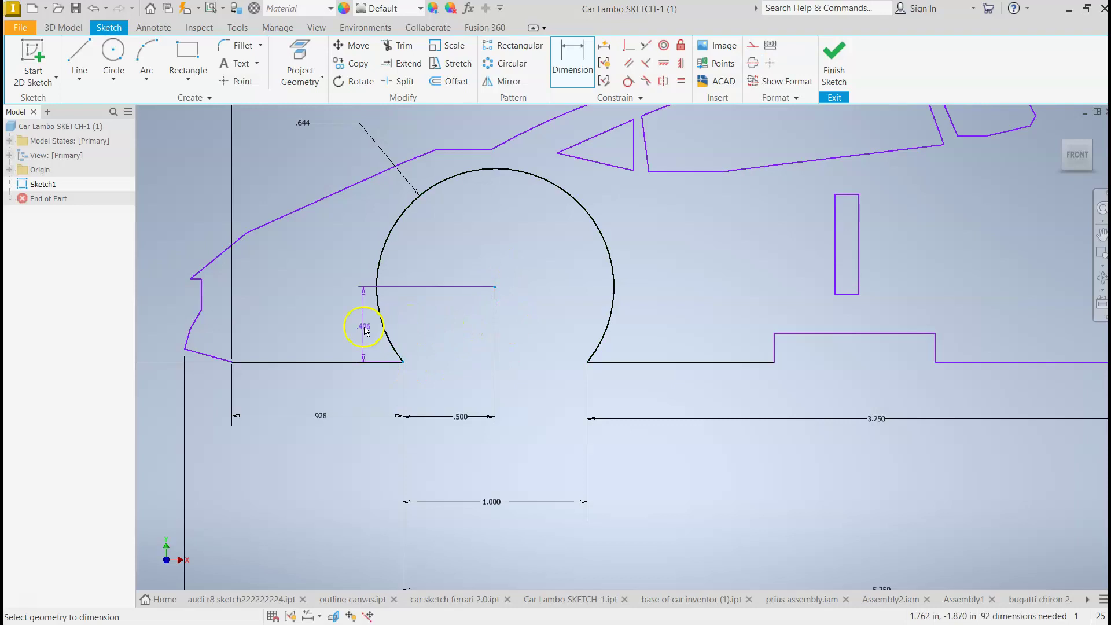
click(388, 286)
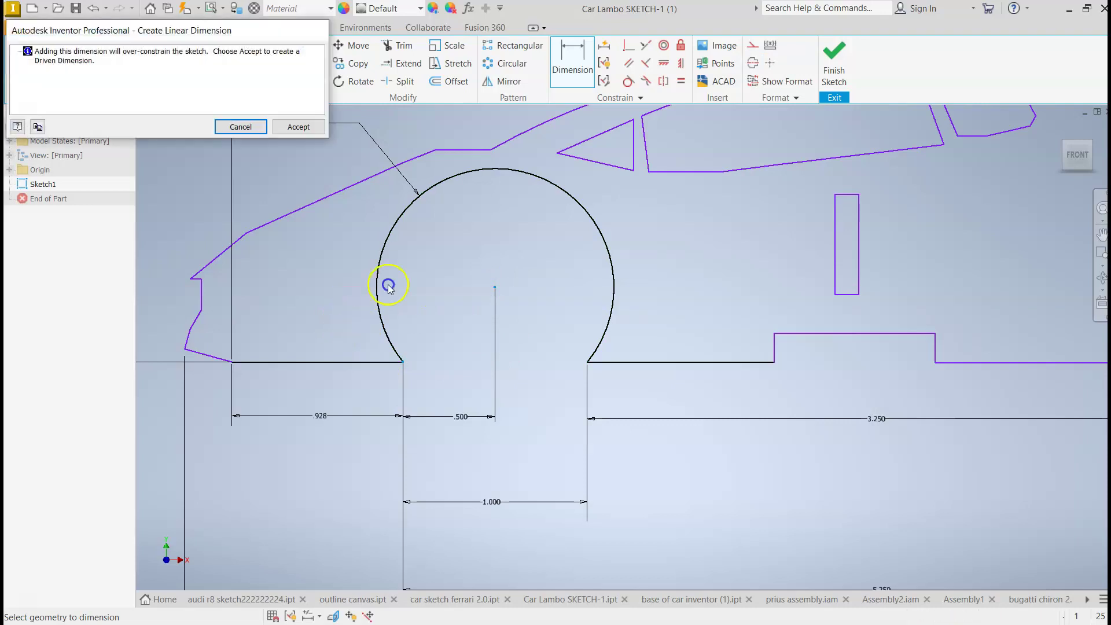
click(296, 126)
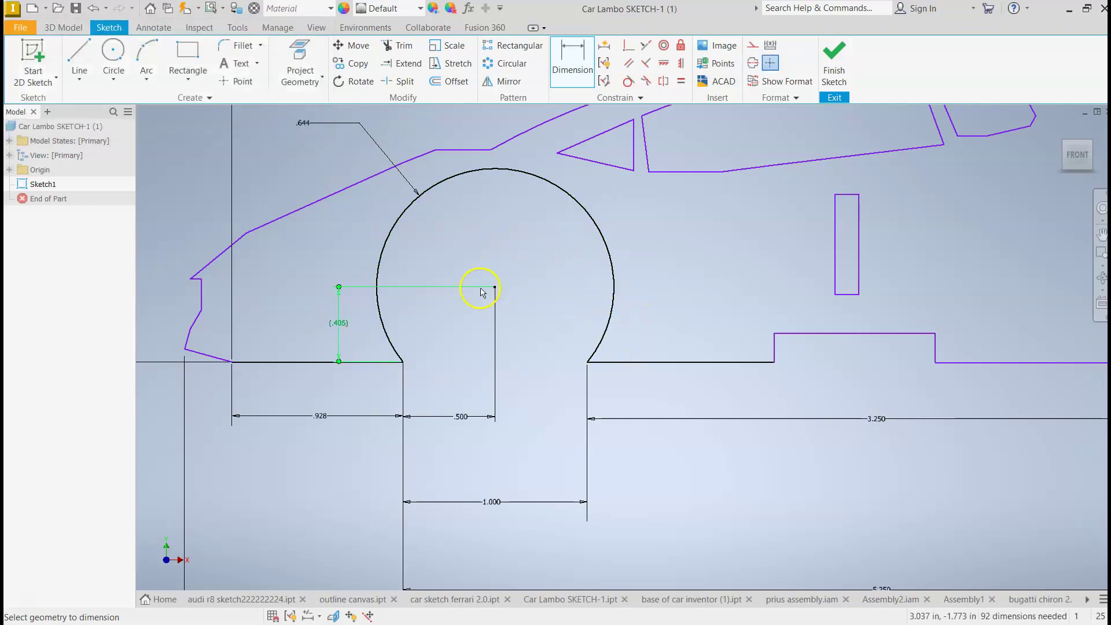
scroll(709, 293, up, 3)
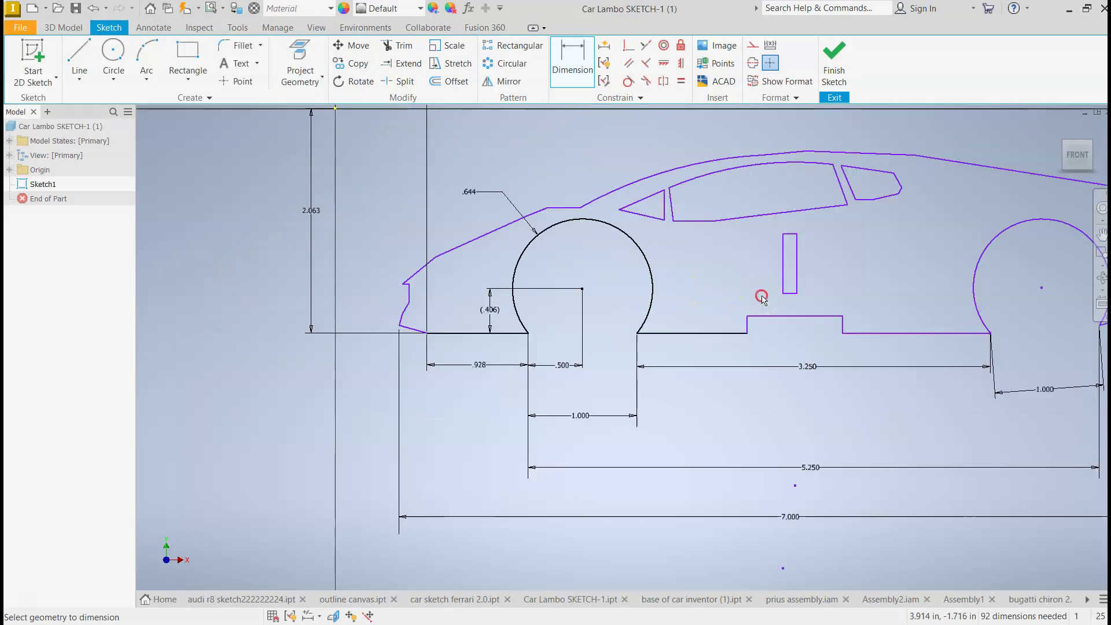
middle_drag(761, 297, 625, 330)
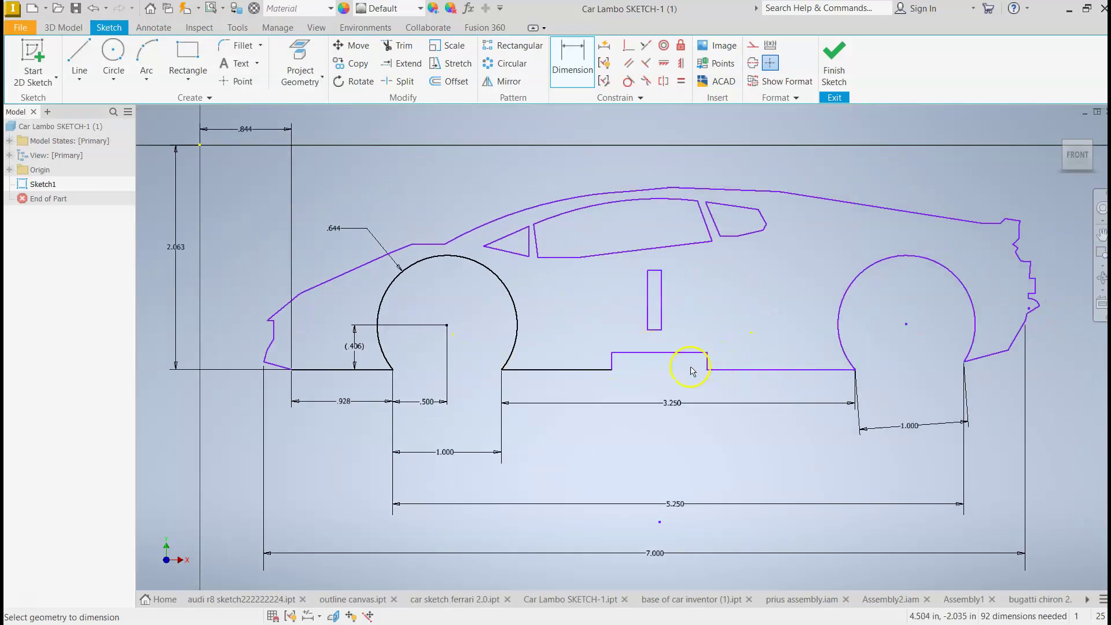
key(Escape)
scroll(634, 377, down, 3)
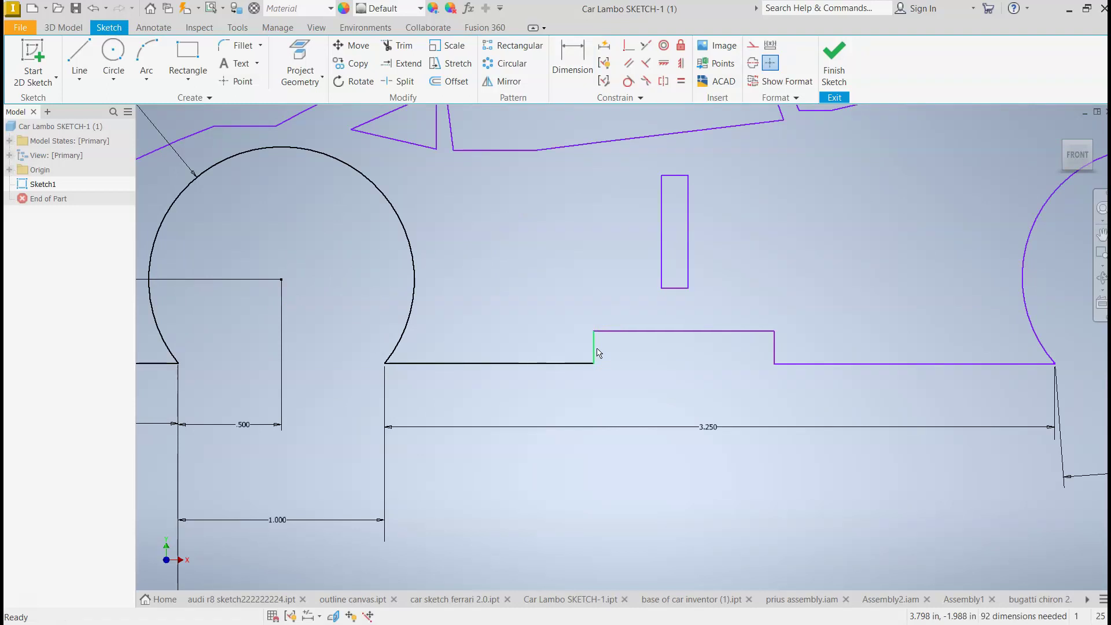
drag(601, 349, 674, 349)
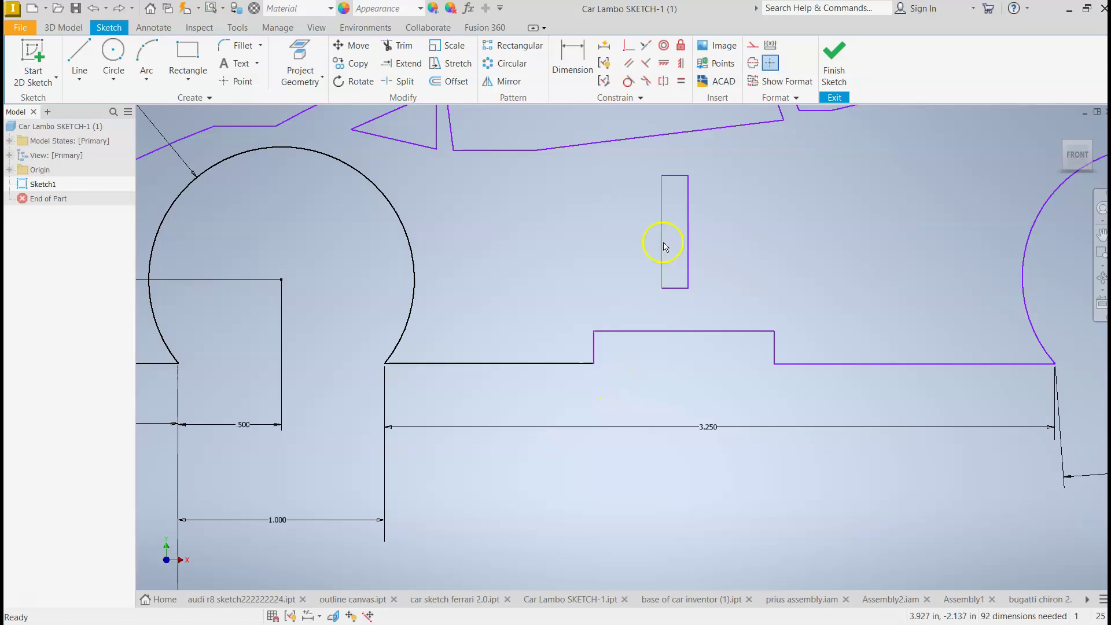
Dimension the base-line step corner 1.014 from the front wheel arc's right end.
click(575, 64)
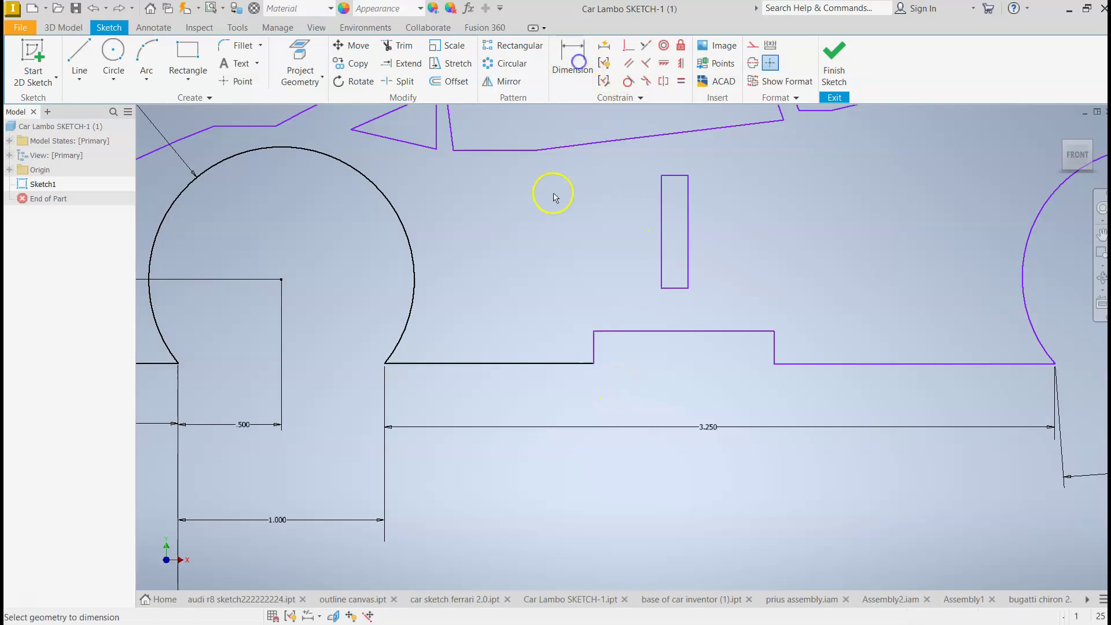
click(385, 365)
click(593, 363)
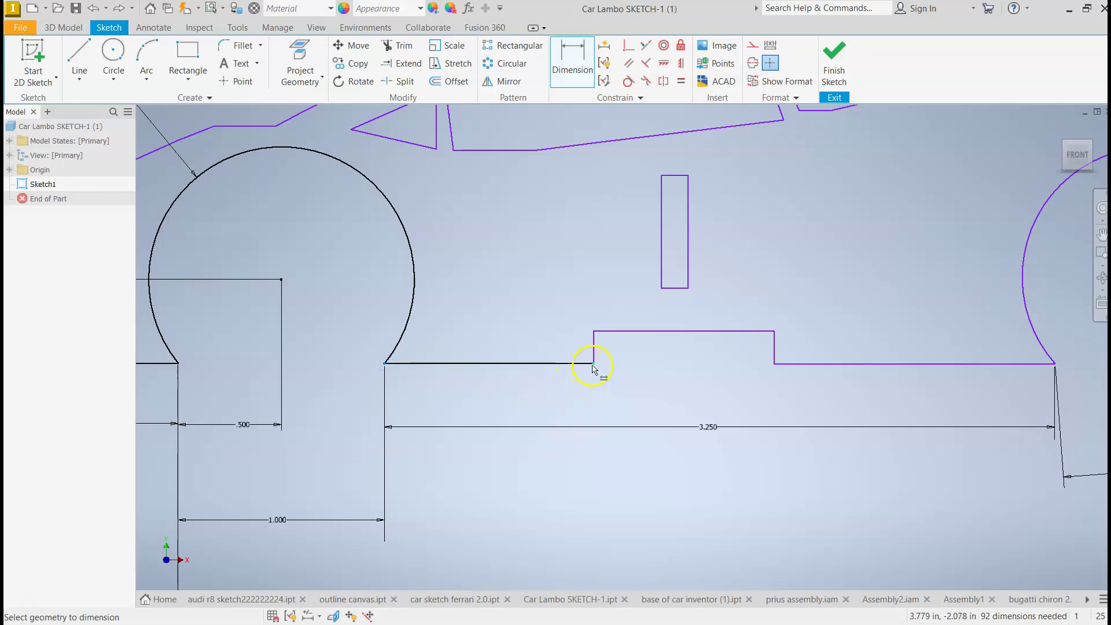
click(506, 394)
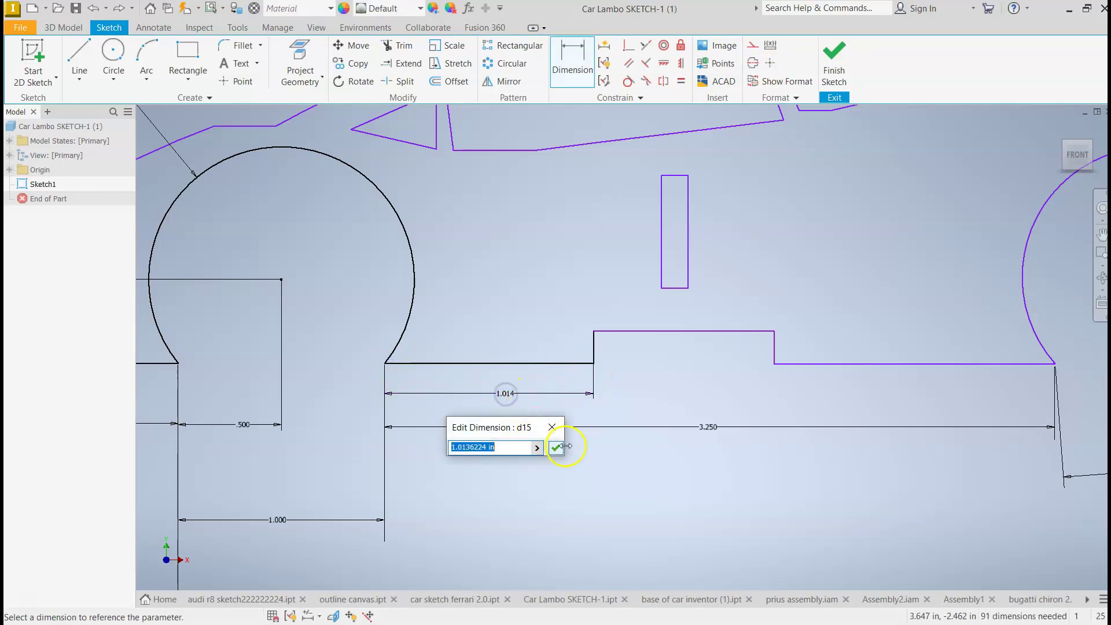
click(560, 450)
click(662, 376)
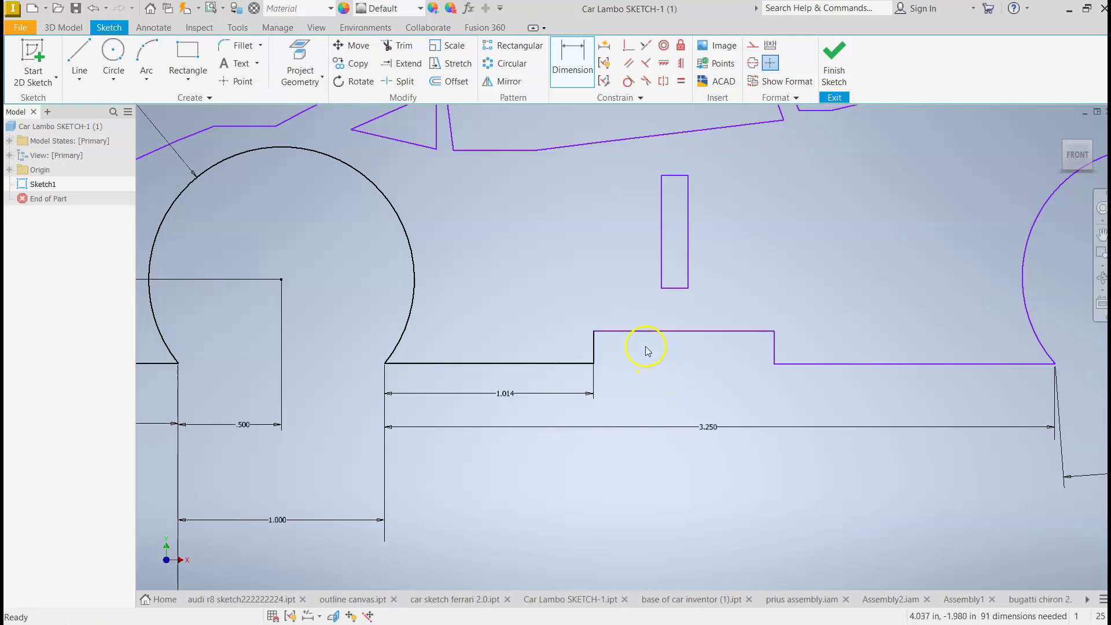
key(Escape)
Raise the step's top edge, set its height to .200 and move the label inside the step.
drag(643, 335, 641, 312)
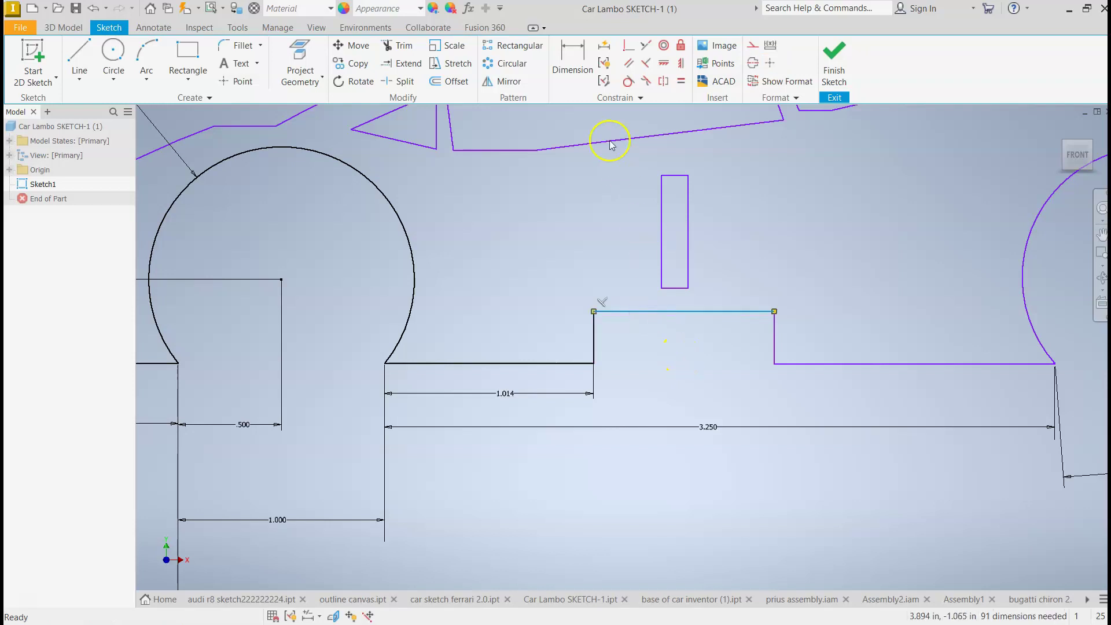
click(572, 63)
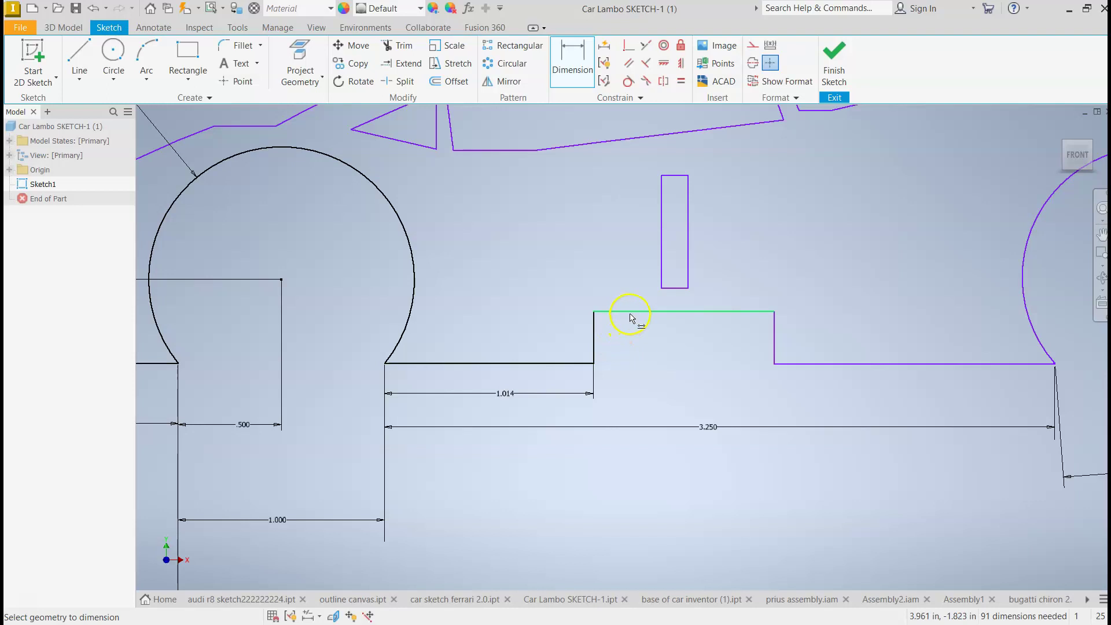
click(630, 317)
click(566, 360)
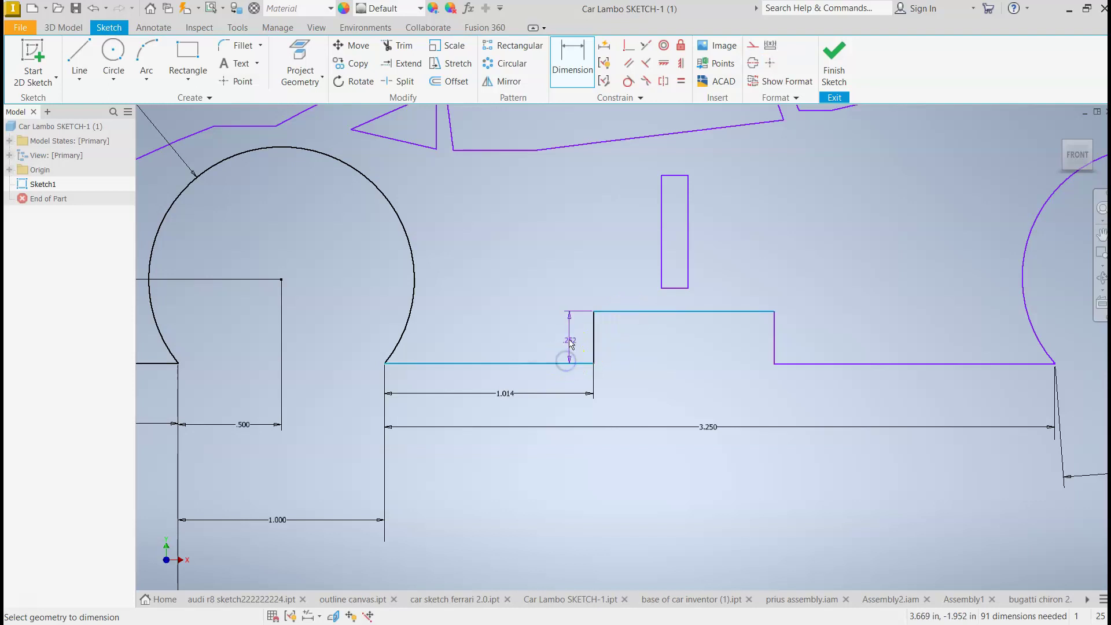
click(568, 341)
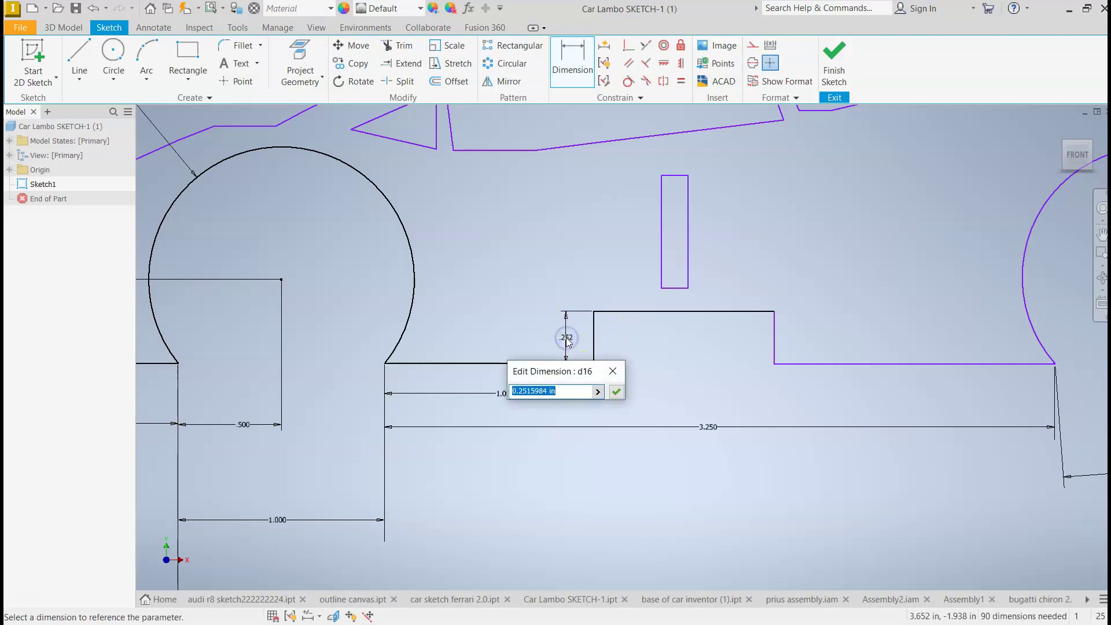
text(.2)
key(Return)
click(658, 379)
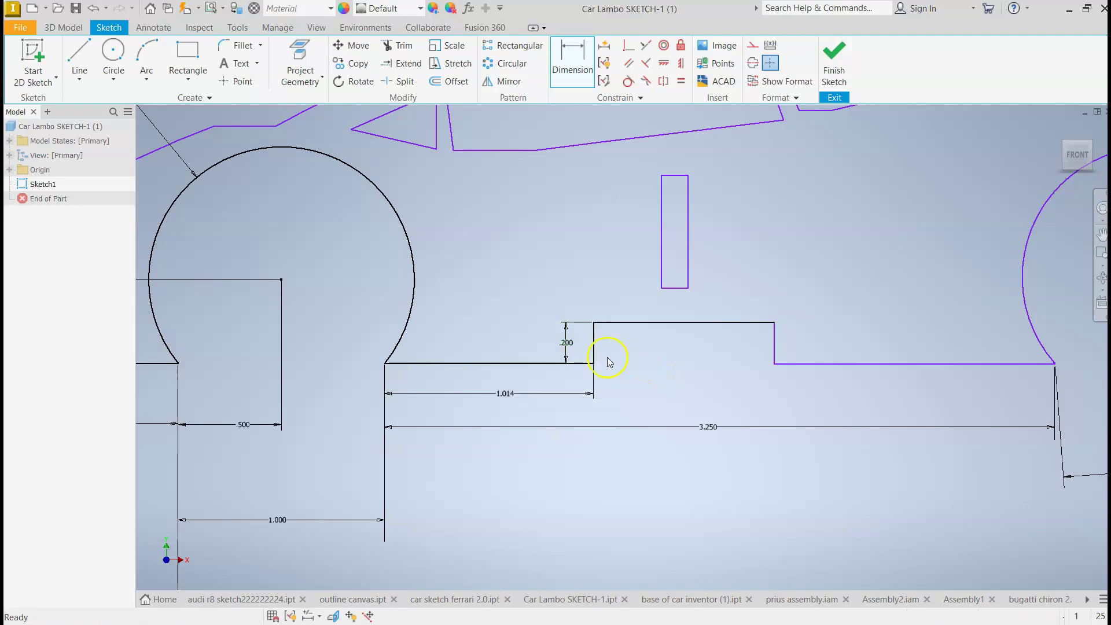
drag(567, 344, 647, 347)
click(709, 389)
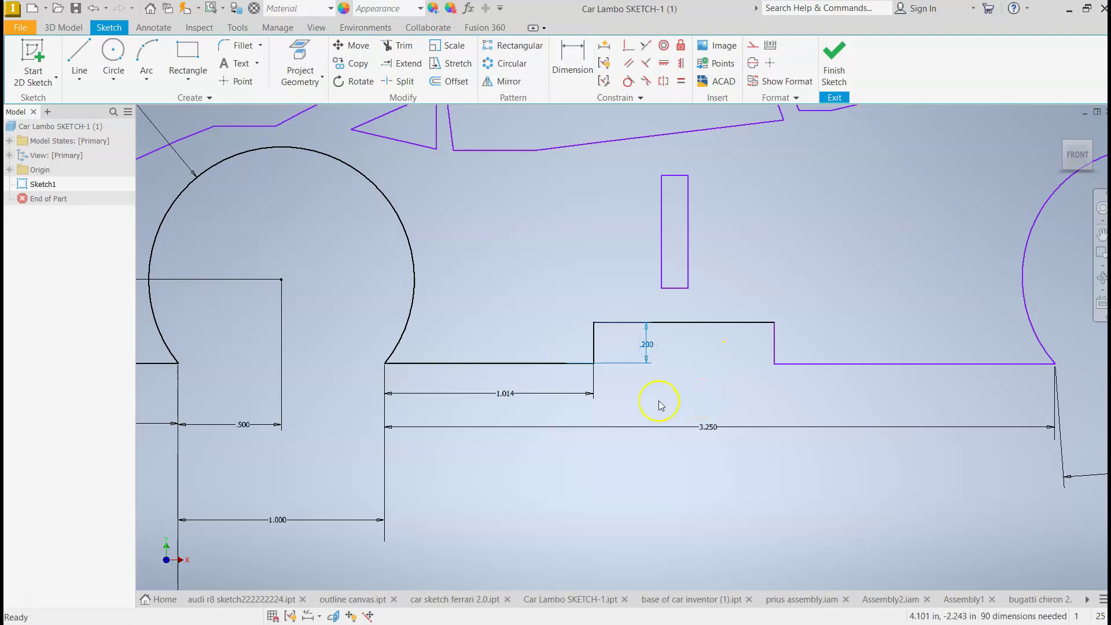
Stretch the small door-area rectangle to the right and raise its bottom edge into a thin bar.
scroll(660, 398, up, 3)
scroll(665, 390, down, 8)
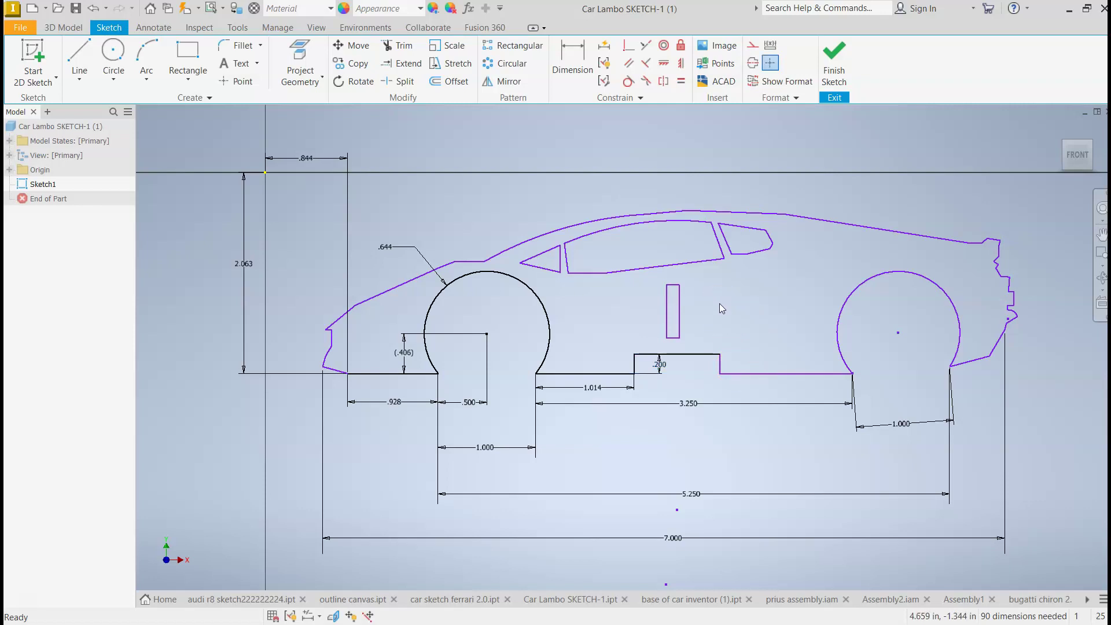
click(689, 289)
drag(681, 285, 732, 287)
drag(722, 340, 774, 288)
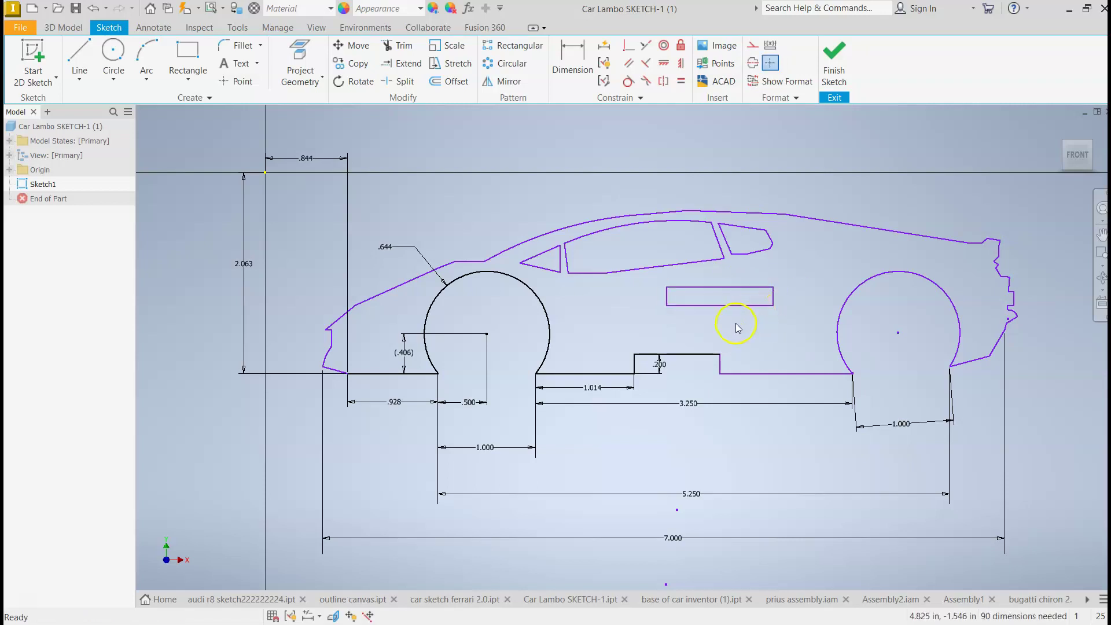